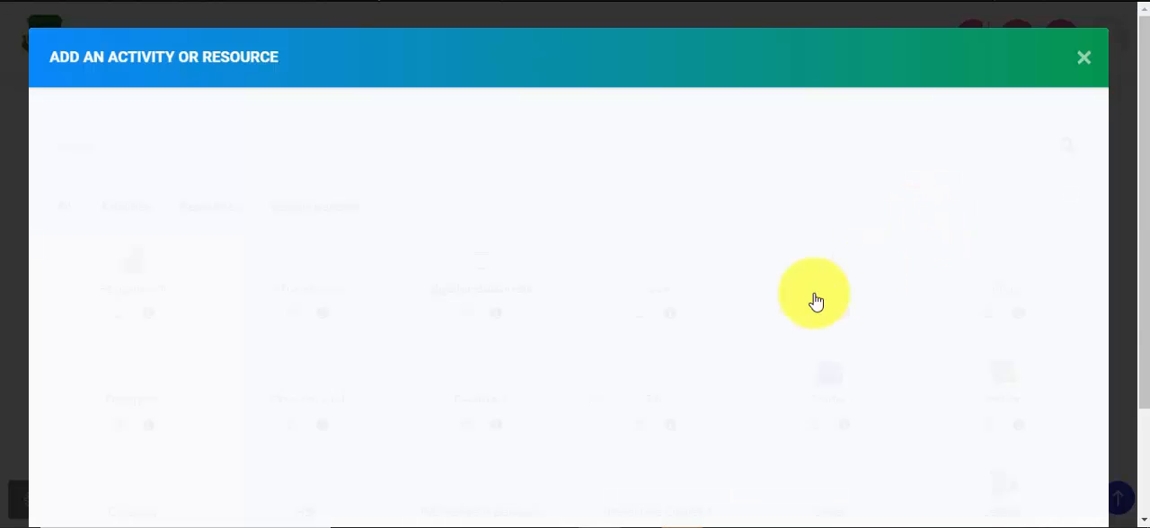
Step: Add a Forum activity to the course and name it General Discussion
scroll(439, 216, "down", 2)
left_click(152, 47)
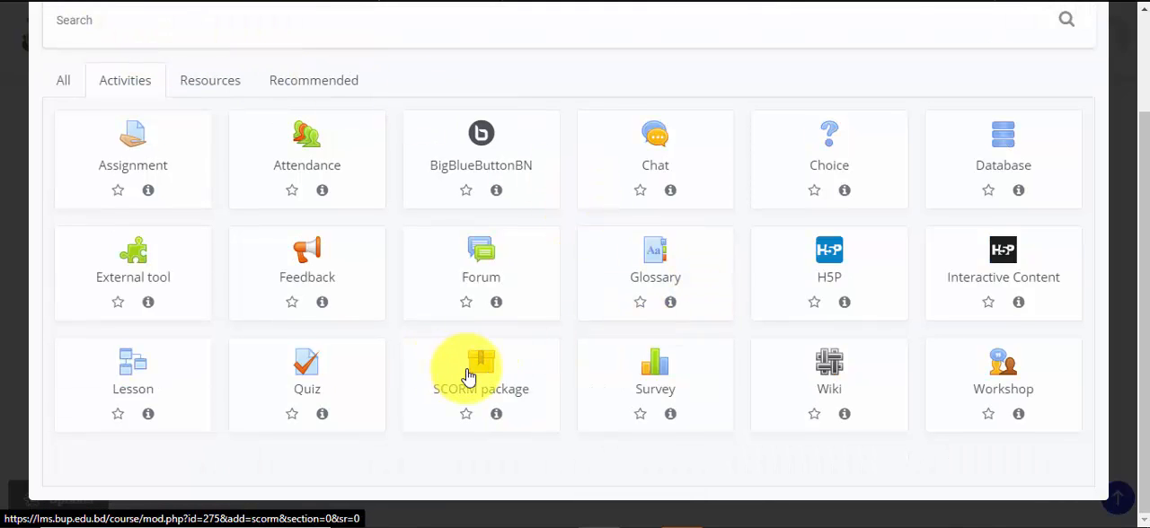
left_click(493, 274)
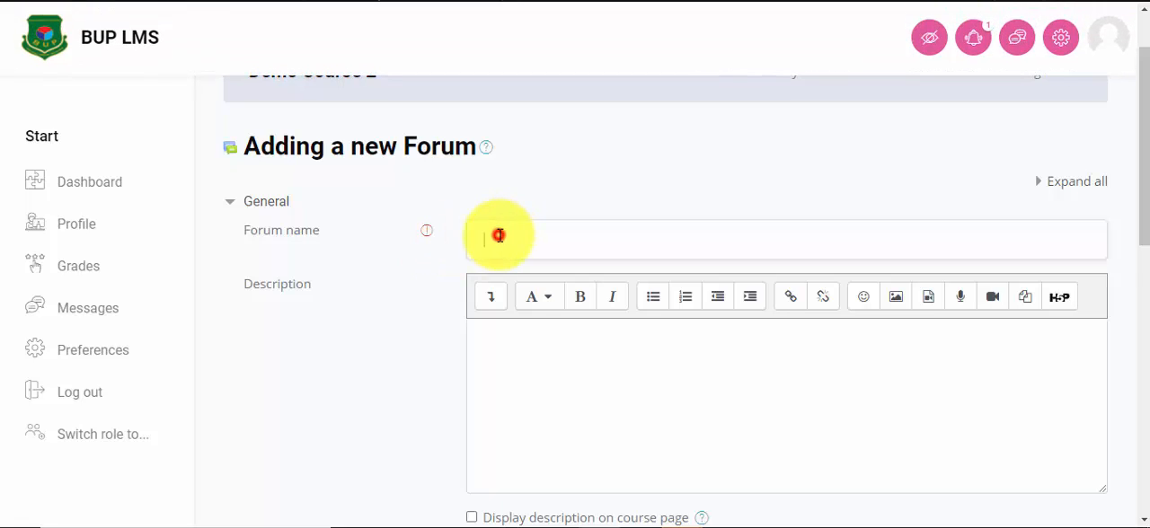
left_click(499, 235)
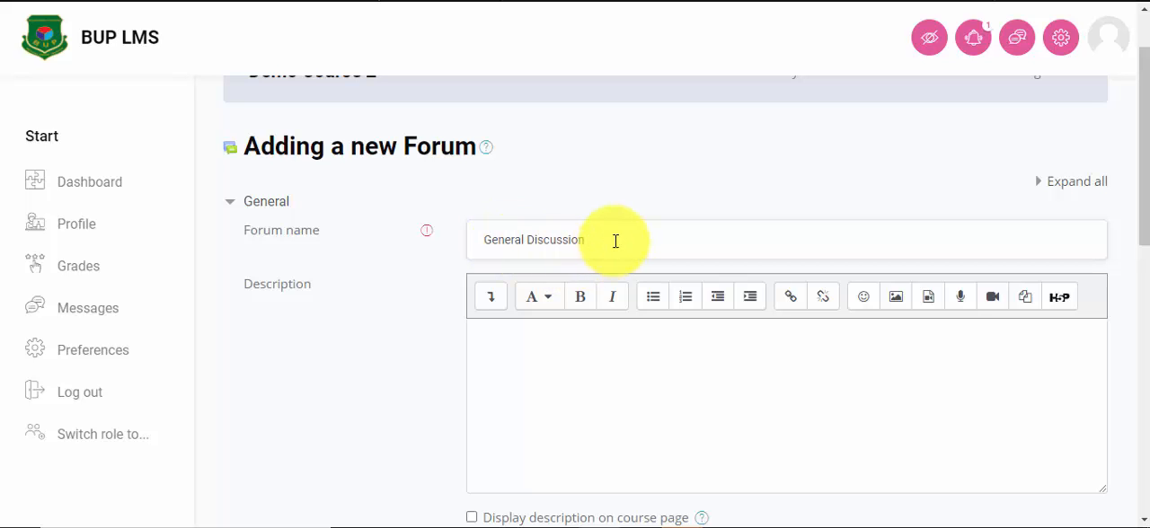
left_click(488, 352)
Step: Enable the due date in the forum's Availability settings
scroll(542, 344, "down", 1)
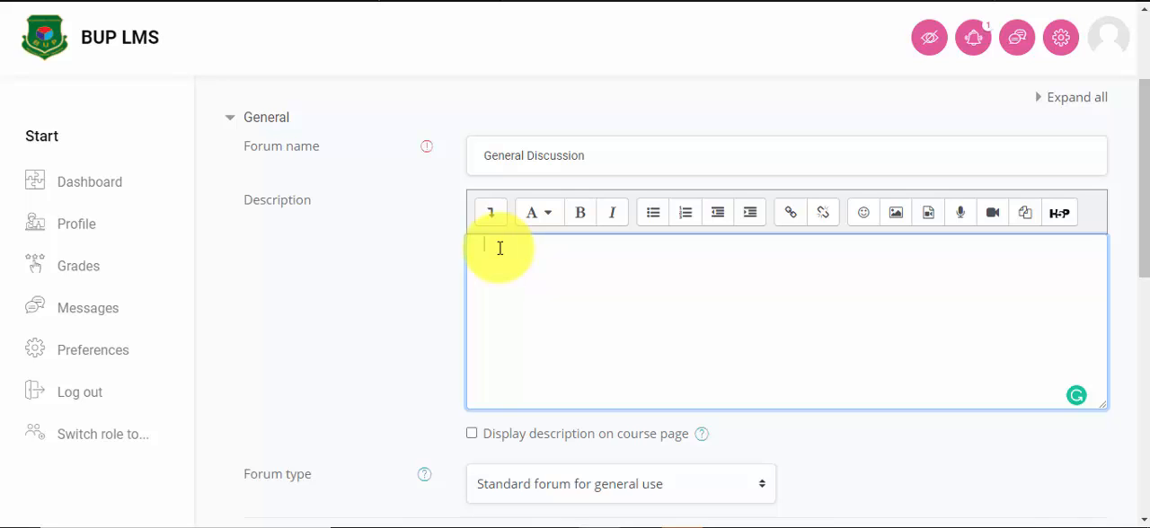
scroll(487, 434, "down", 2)
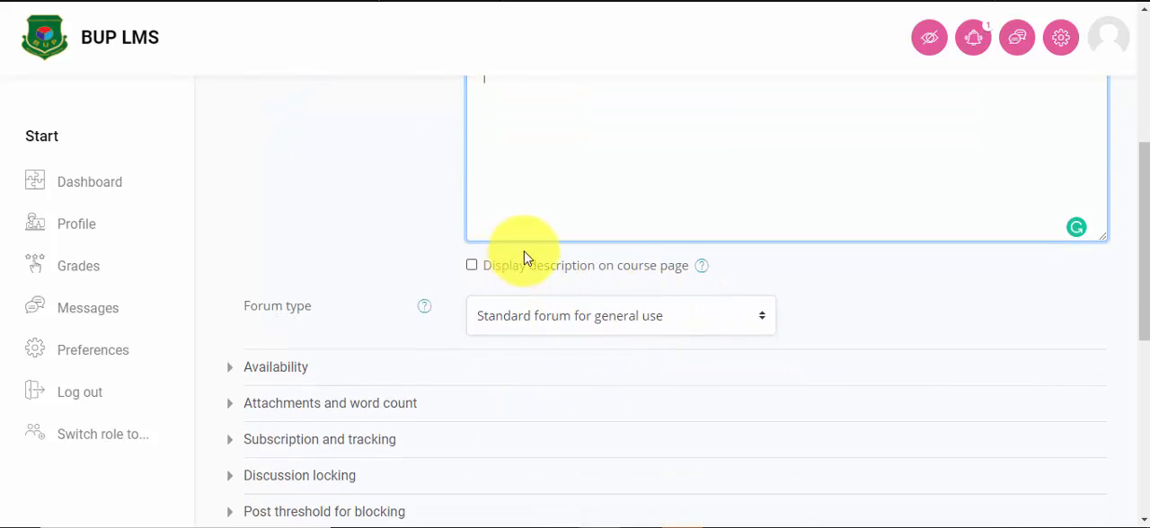
scroll(584, 233, "up", 1)
scroll(620, 219, "down", 2)
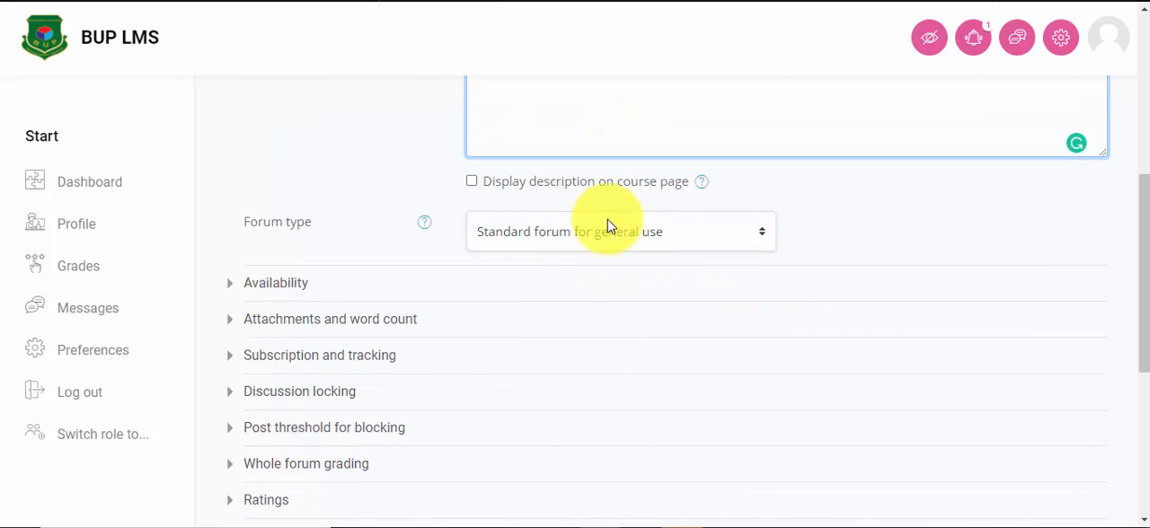
left_click(294, 289)
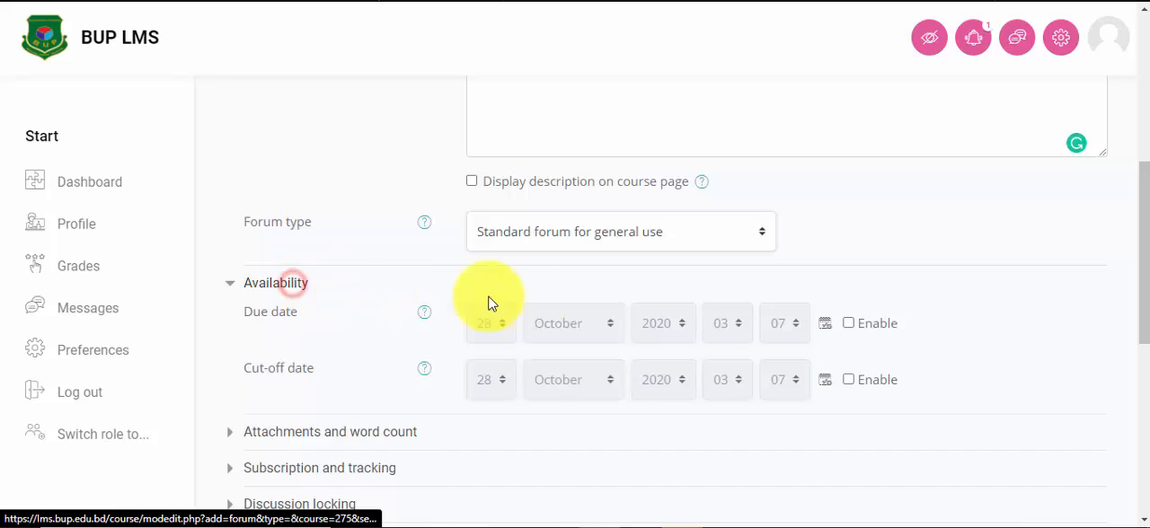
scroll(599, 303, "down", 1)
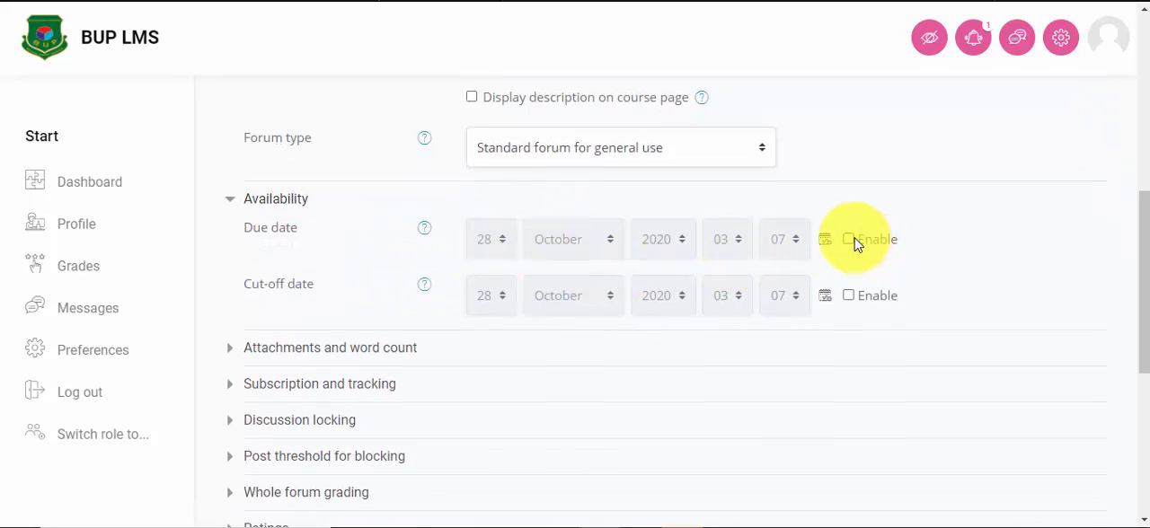
left_click(851, 240)
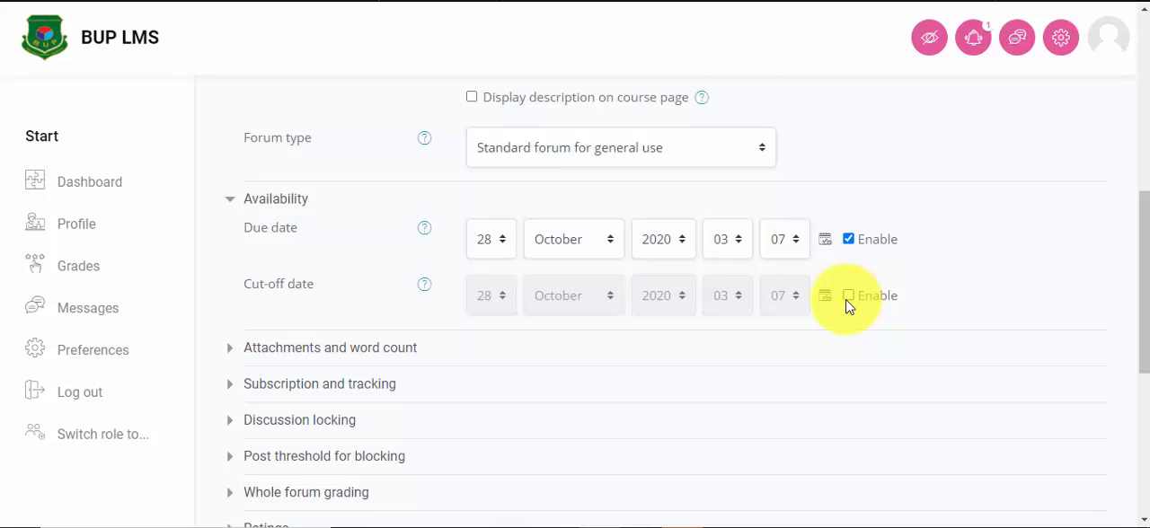
Step: Set the forum's maximum attachment size to 5MB
scroll(848, 305, "down", 1)
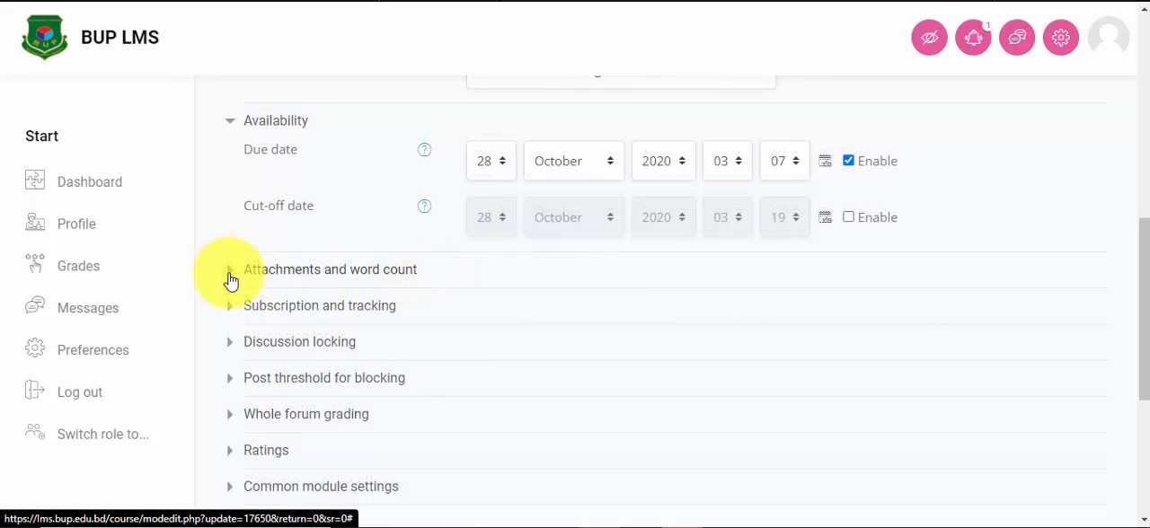
left_click(230, 281)
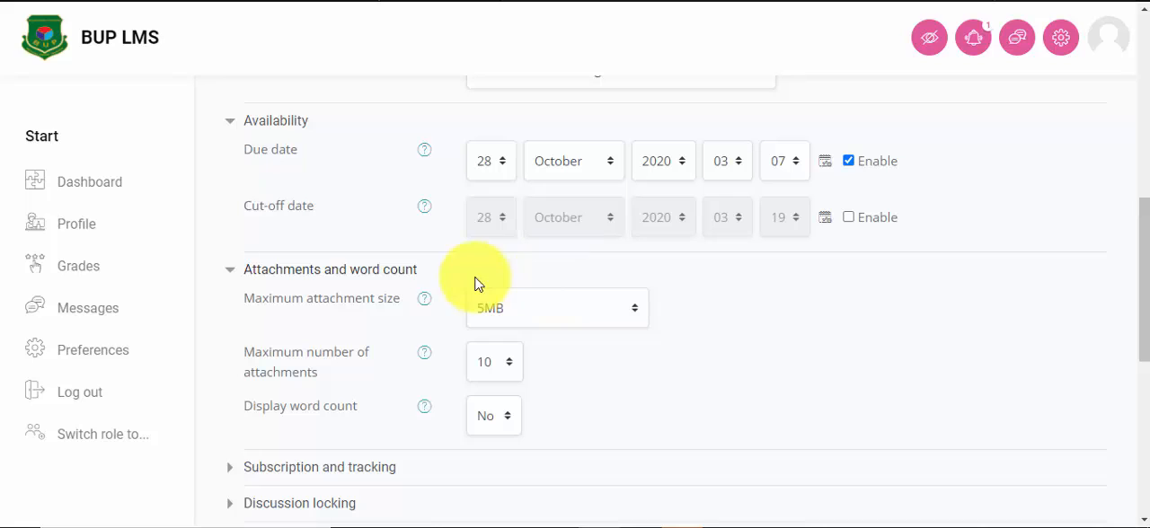
left_click(571, 313)
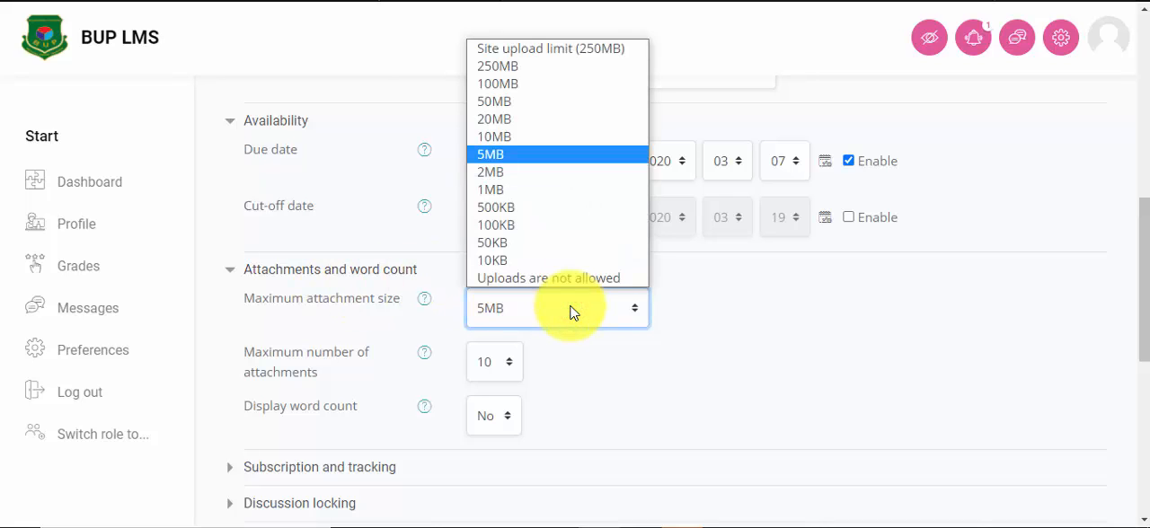
left_click(508, 156)
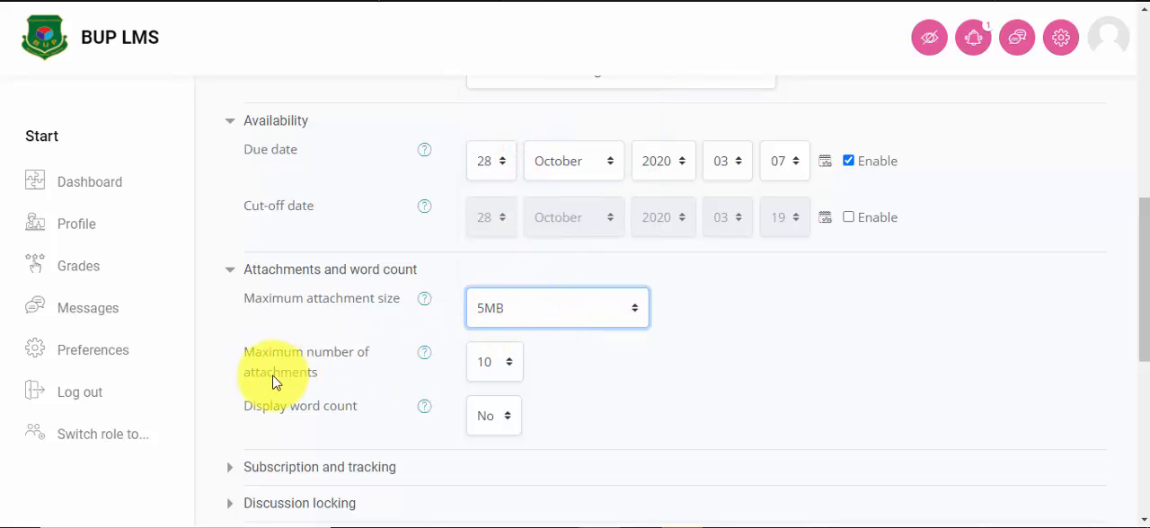
Step: Examine the choices for the maximum number of attachments and for displaying the word count
left_click(508, 370)
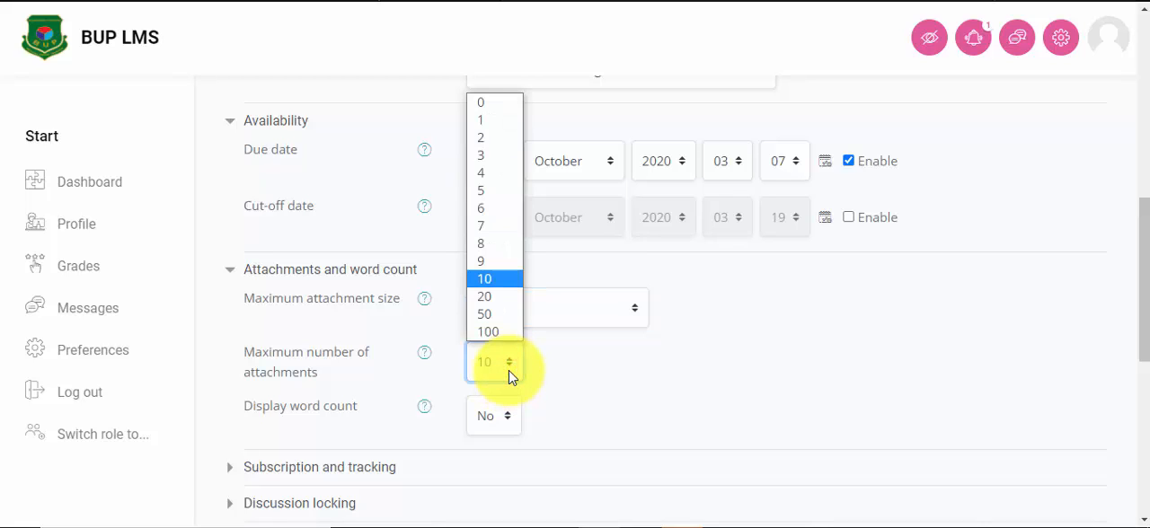
left_click(509, 370)
scroll(610, 332, "down", 2)
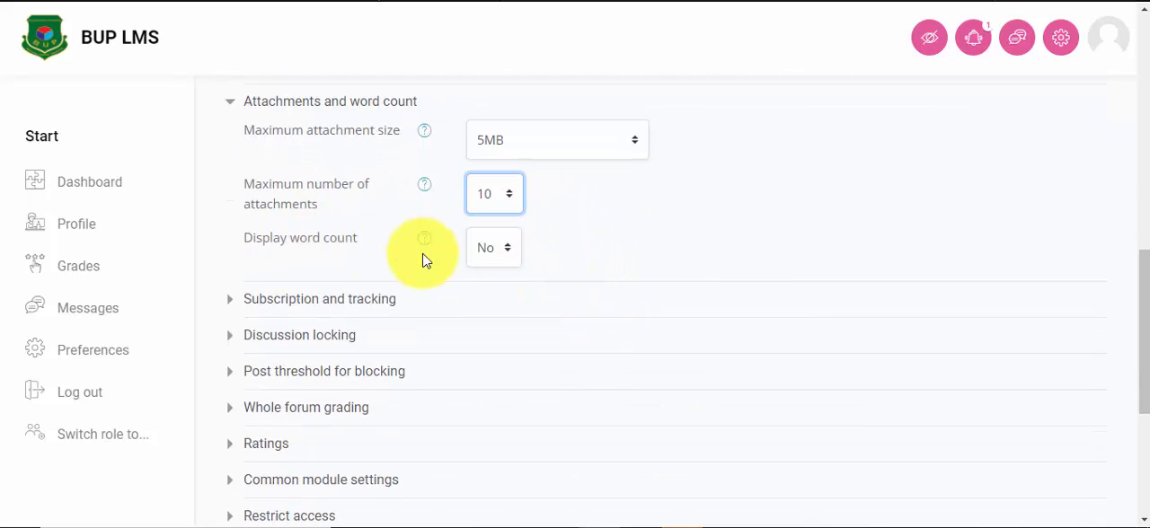
left_click(514, 258)
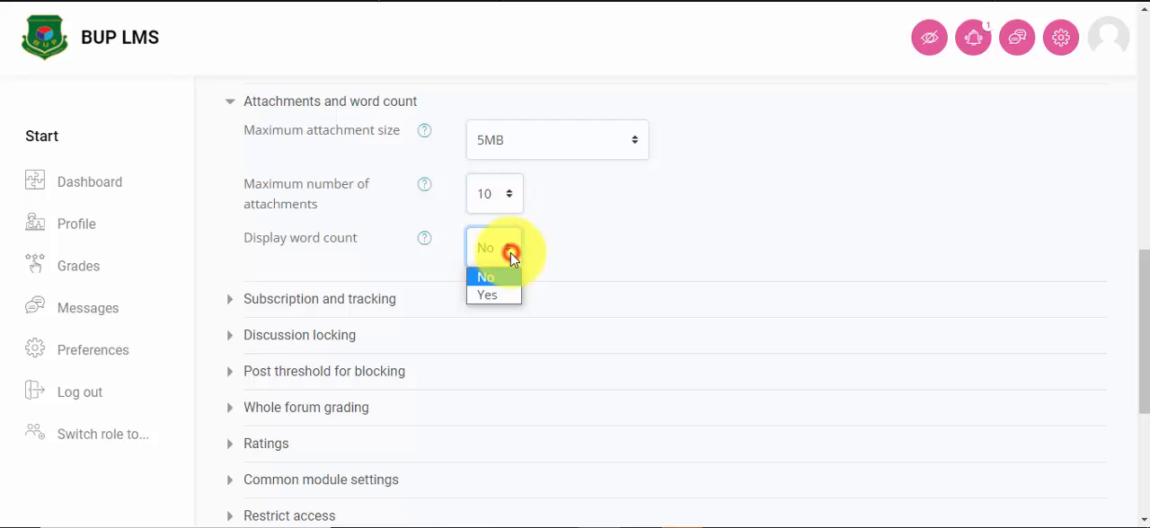
left_click(511, 250)
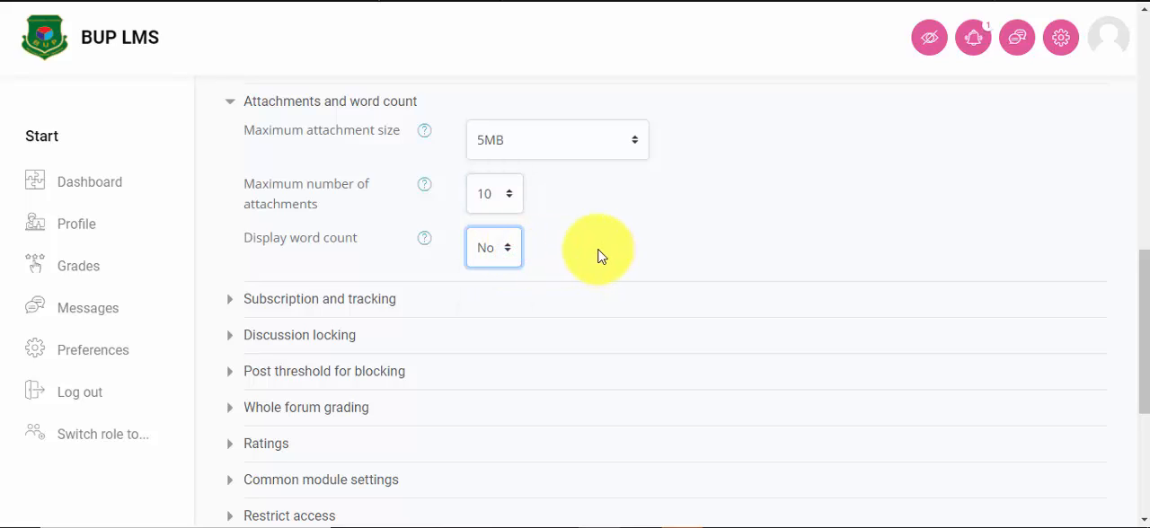
Step: Examine the forum's subscription mode and read tracking options under Subscription and tracking
scroll(593, 255, "down", 1)
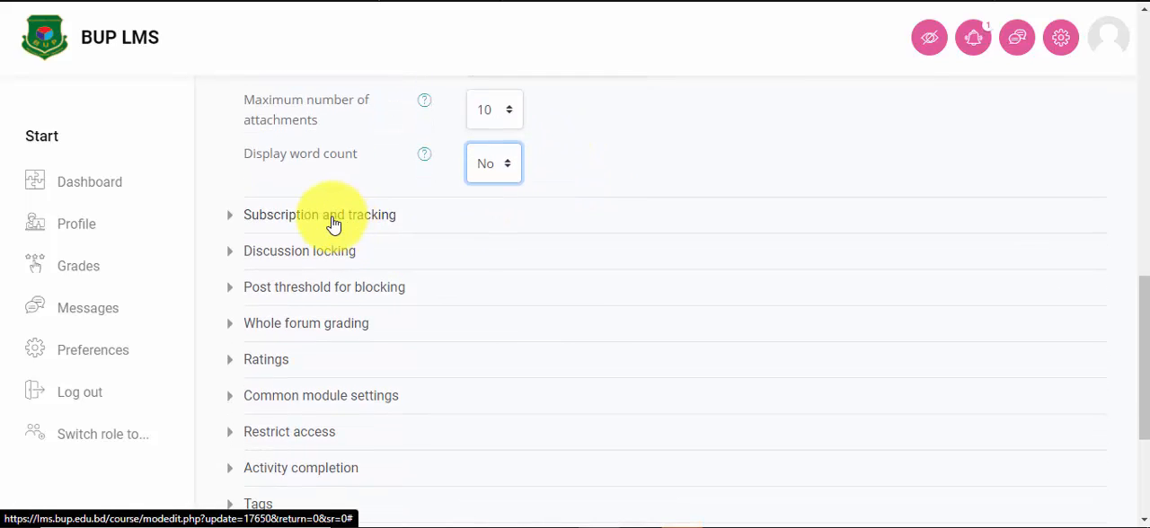
left_click(333, 220)
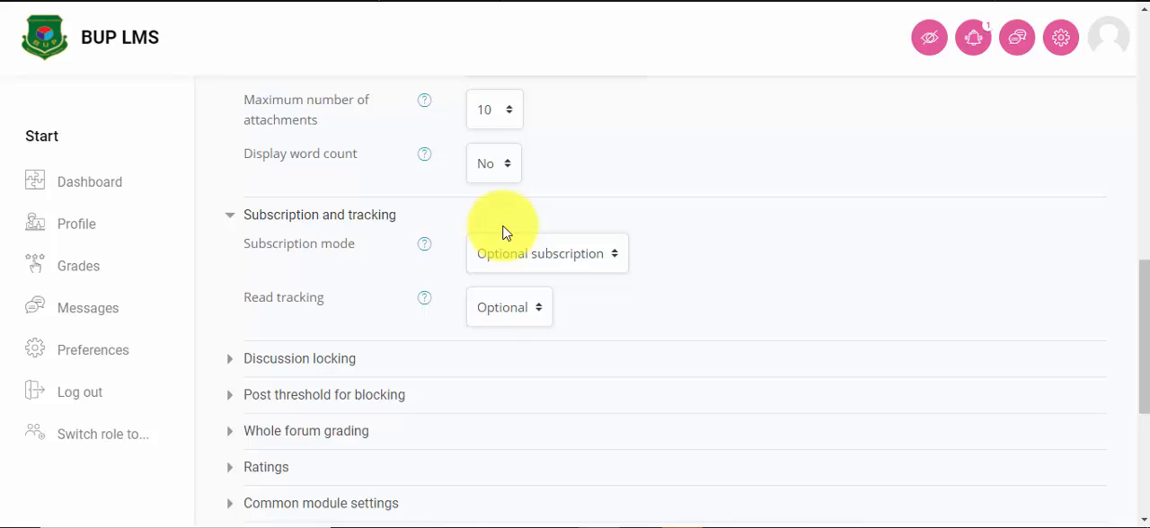
left_click(569, 256)
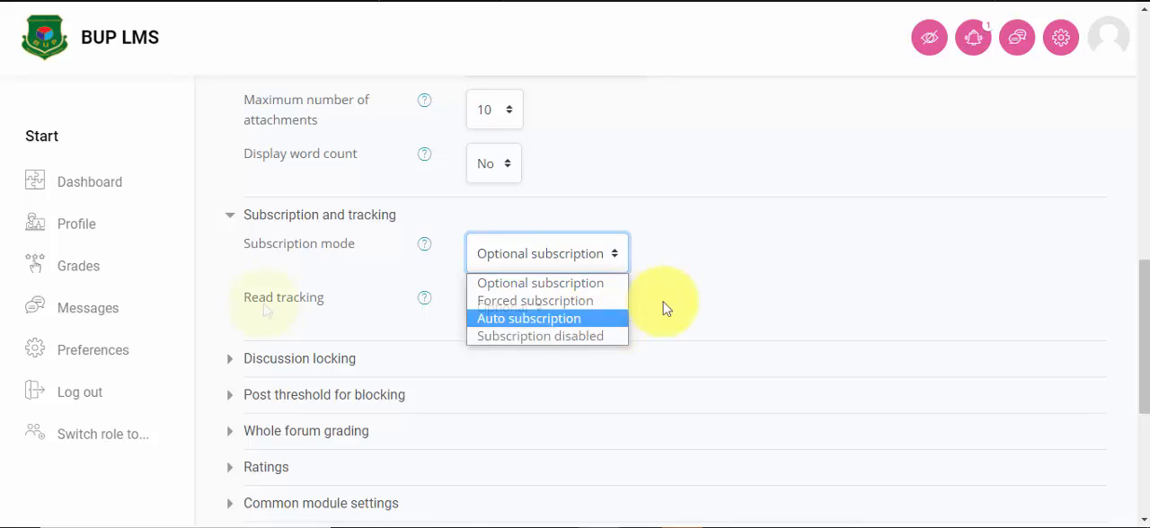
left_click(716, 285)
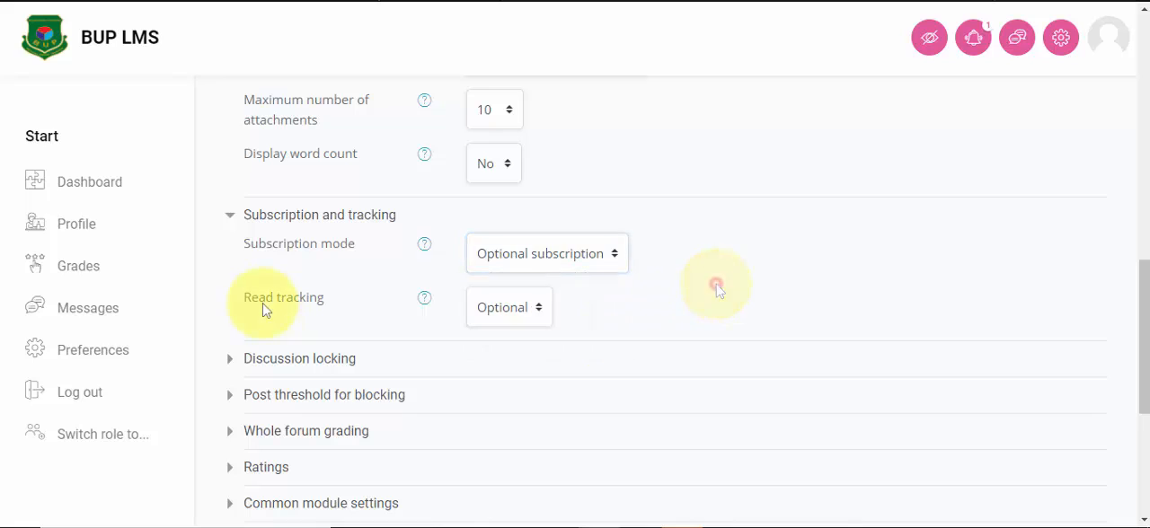
left_click(500, 310)
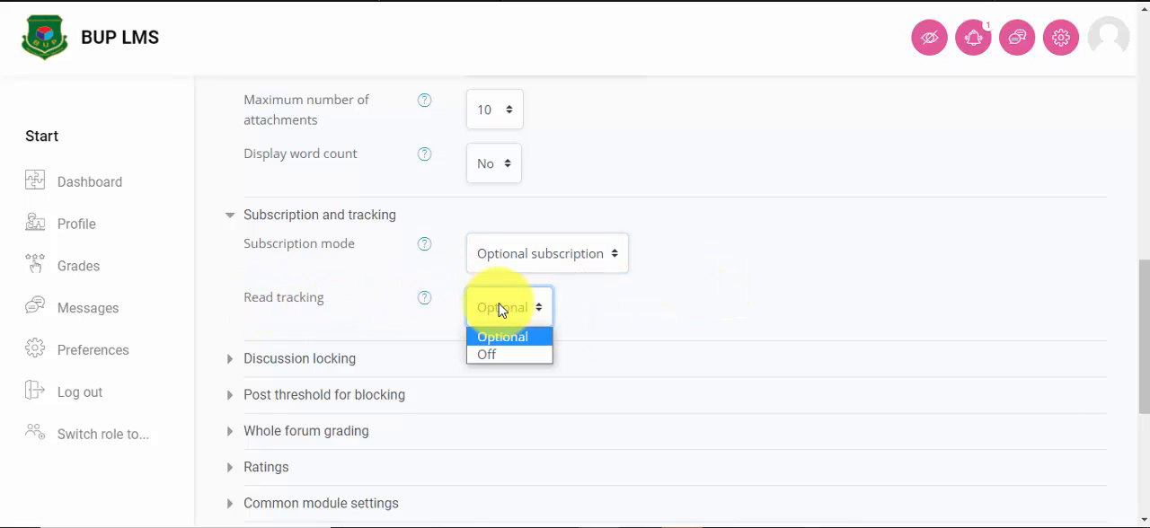
left_click(500, 310)
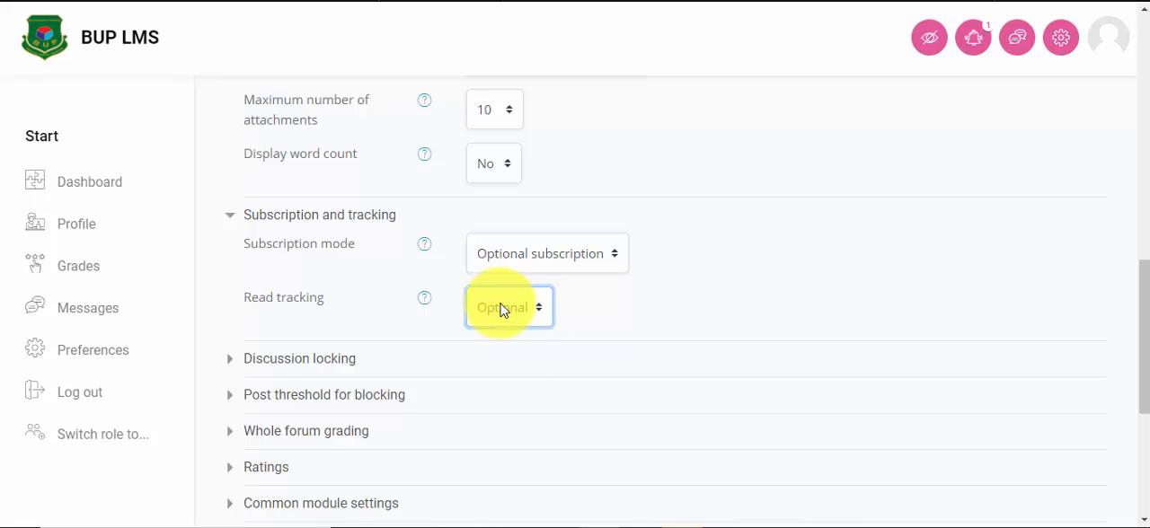
Step: Examine the inactivity periods for discussion locking and the time period options for post threshold blocking
scroll(326, 281, "down", 1)
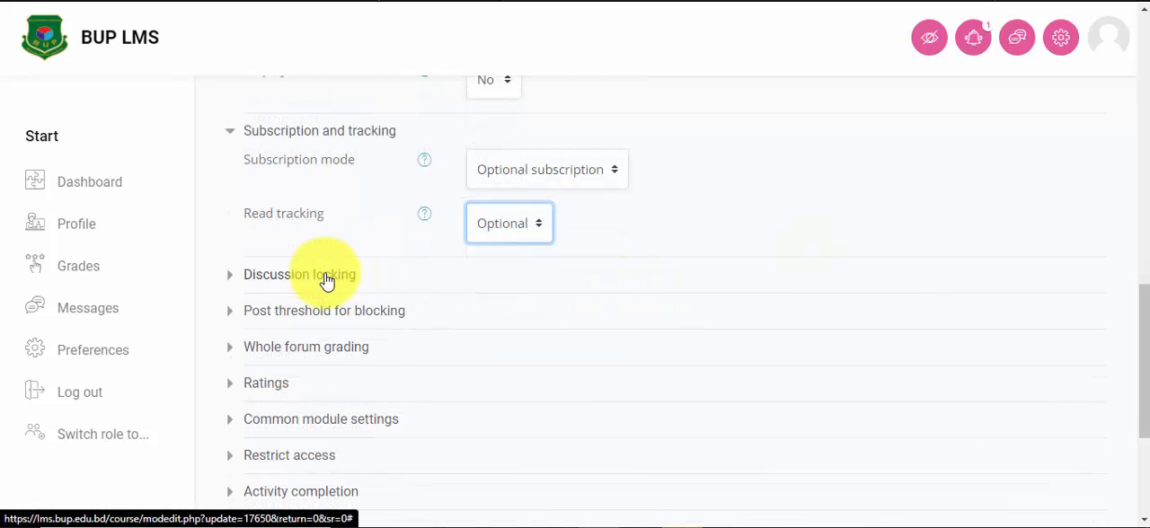
left_click(326, 277)
scroll(803, 249, "down", 1)
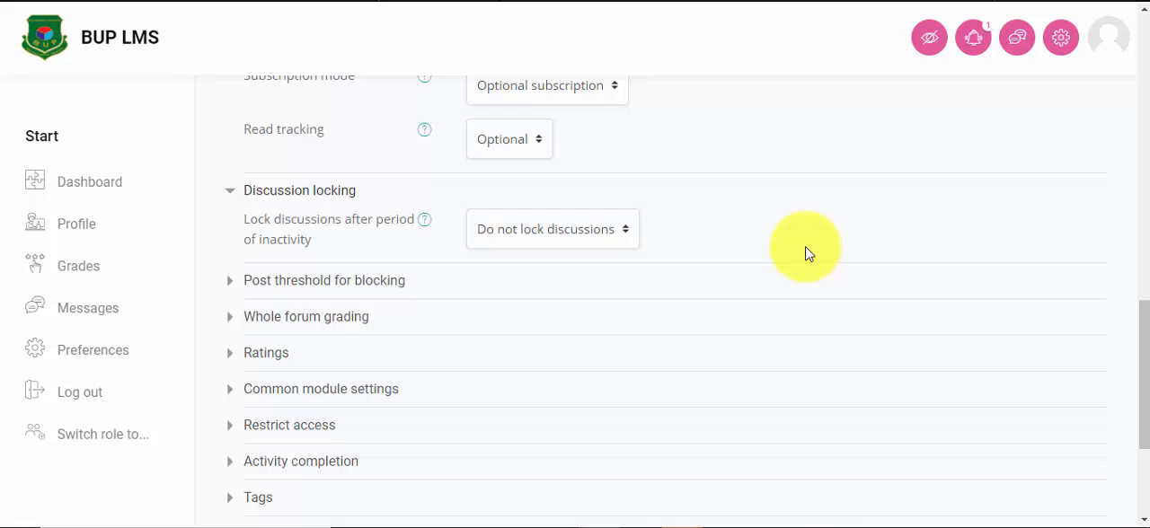
left_click(603, 235)
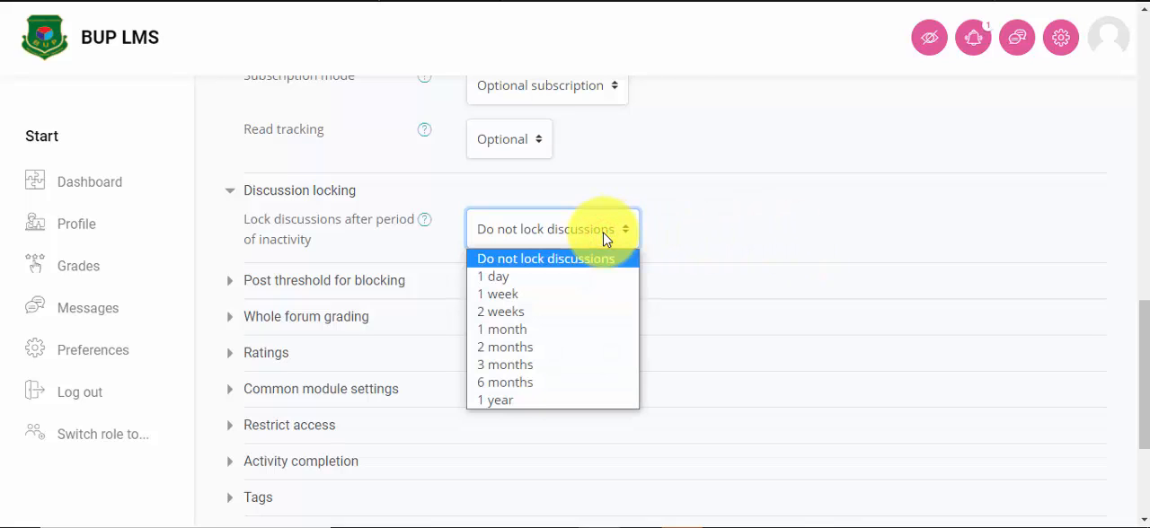
left_click(603, 235)
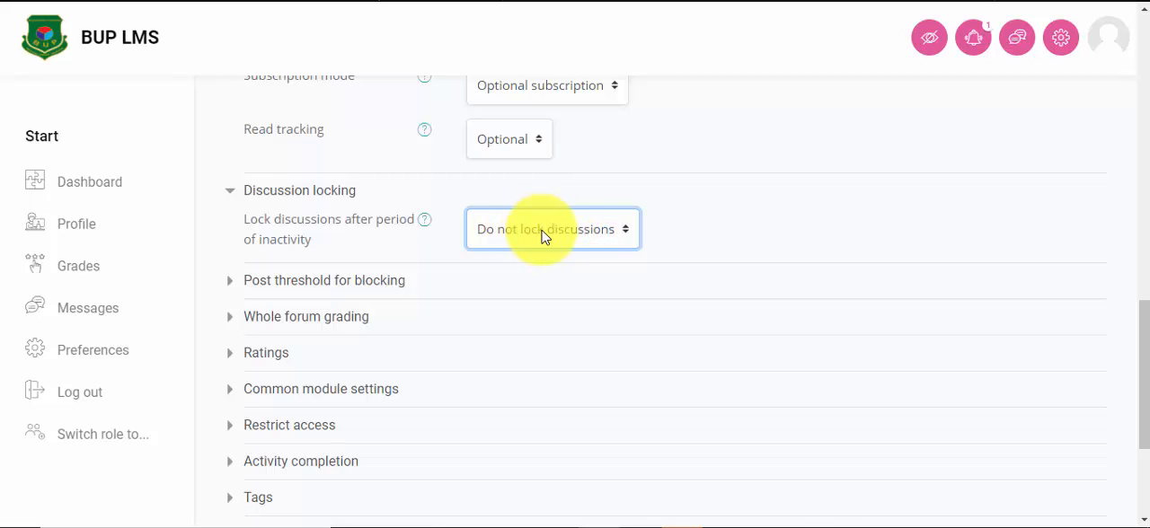
left_click(284, 283)
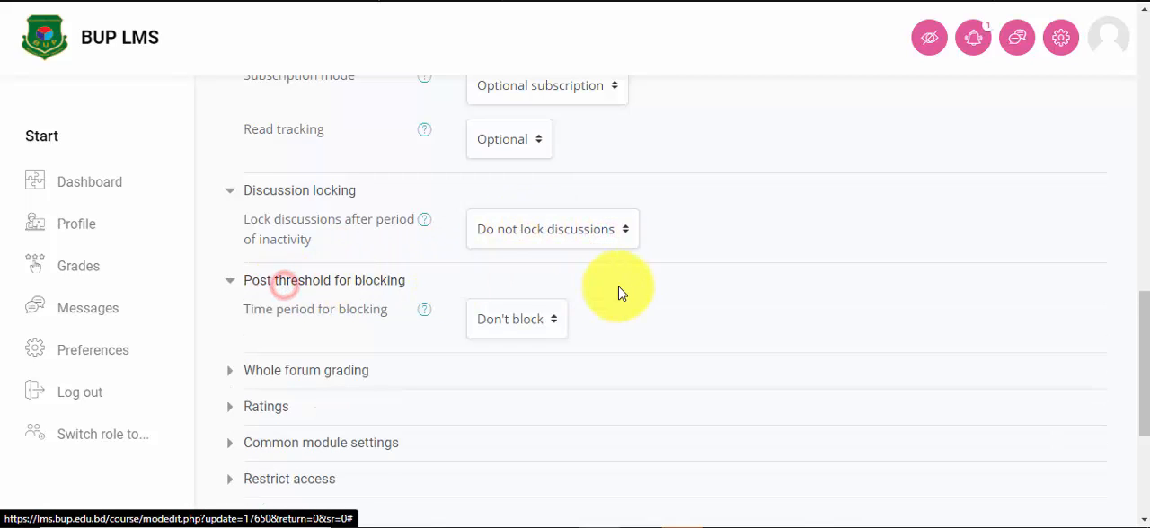
scroll(624, 295, "down", 1)
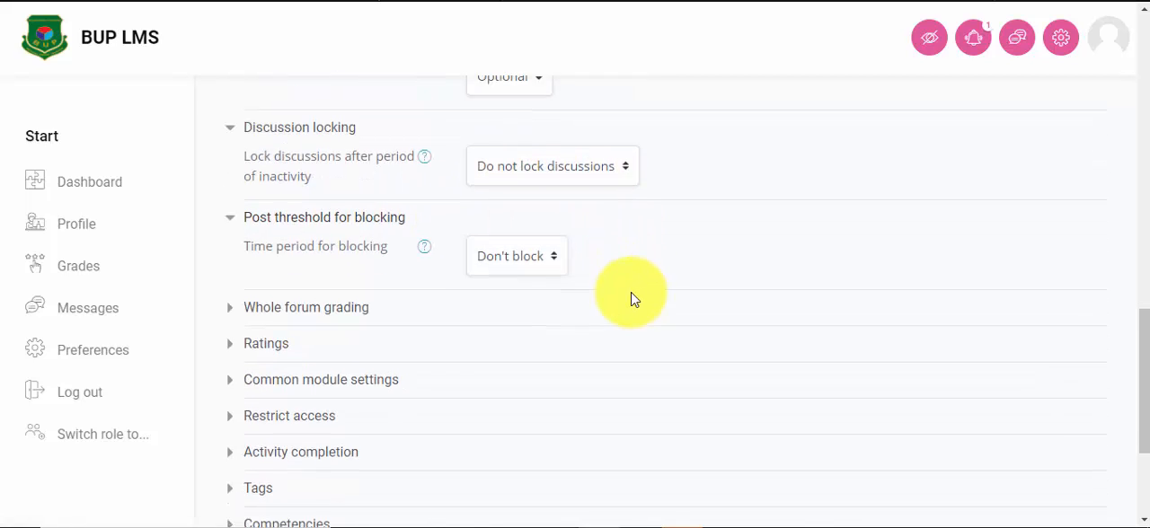
left_click(526, 239)
left_click(526, 240)
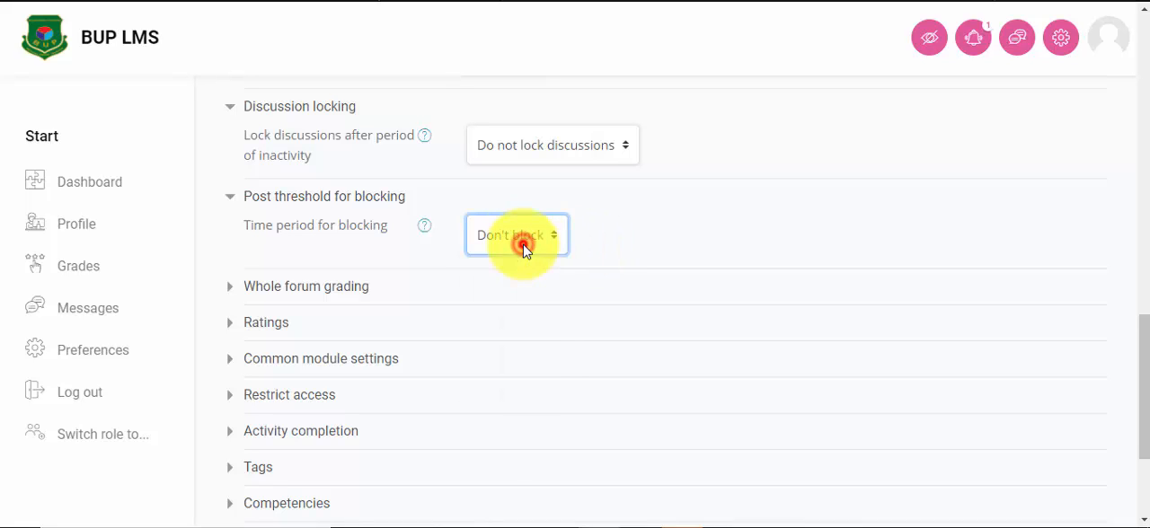
Step: Examine the grade types for whole forum grading and the roles and aggregate type in the Ratings settings
left_click(268, 290)
scroll(533, 311, "down", 1)
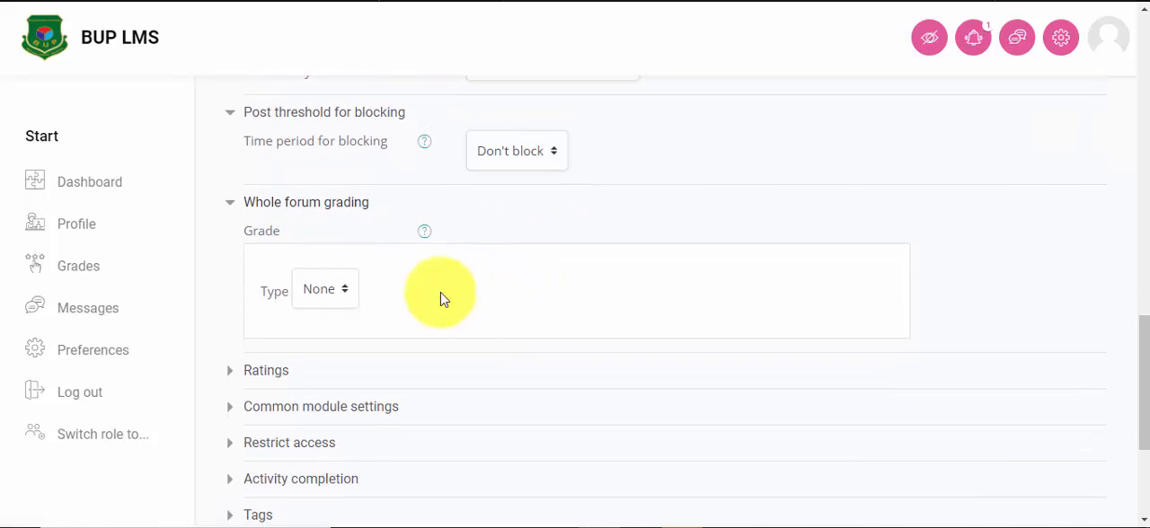
left_click(345, 292)
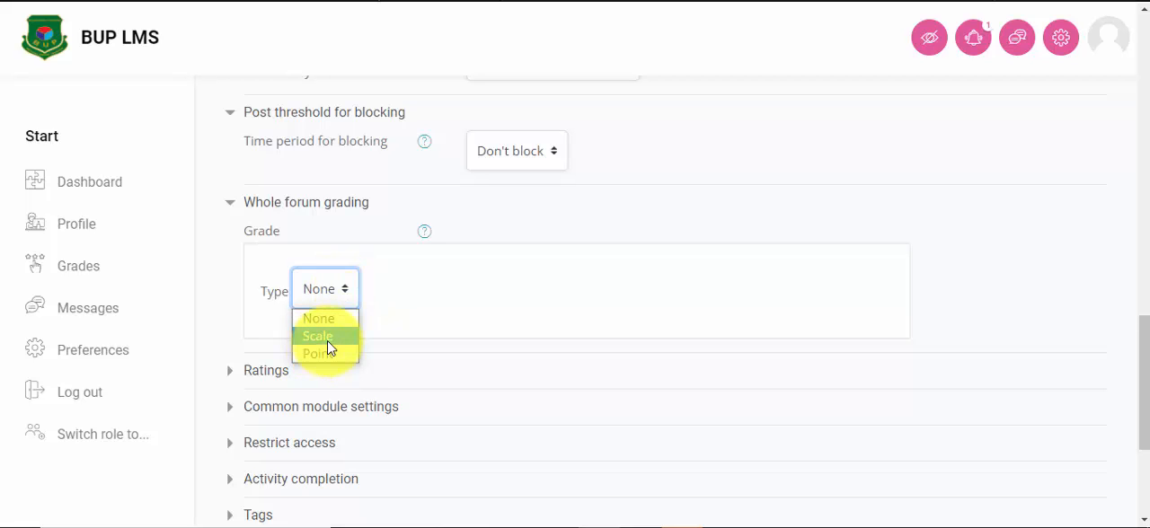
left_click(487, 292)
scroll(487, 318, "down", 1)
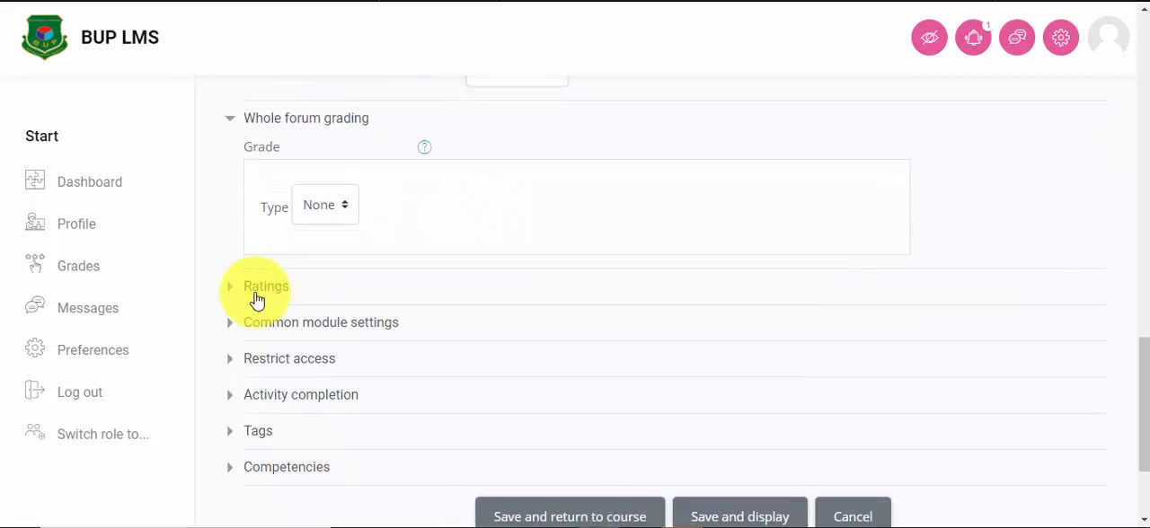
left_click(256, 293)
scroll(491, 300, "down", 1)
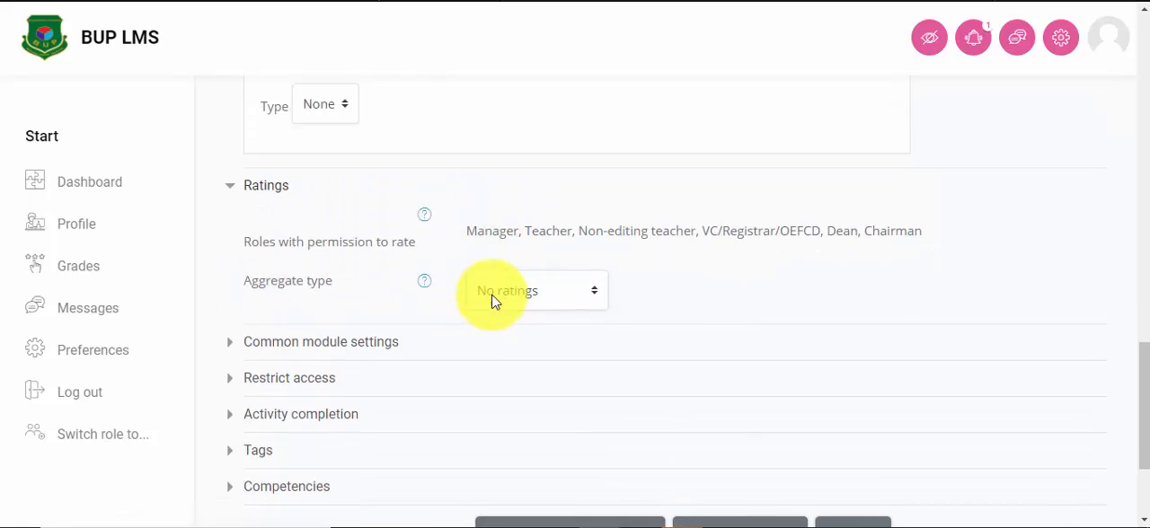
scroll(539, 297, "down", 1)
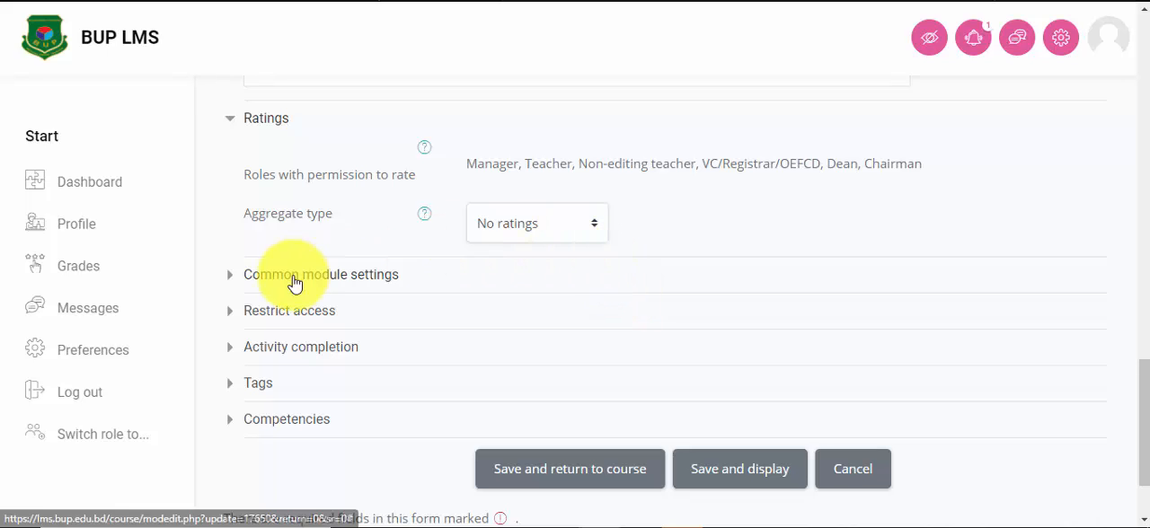
Step: Examine the available aggregate types for the forum's ratings
left_click(530, 224)
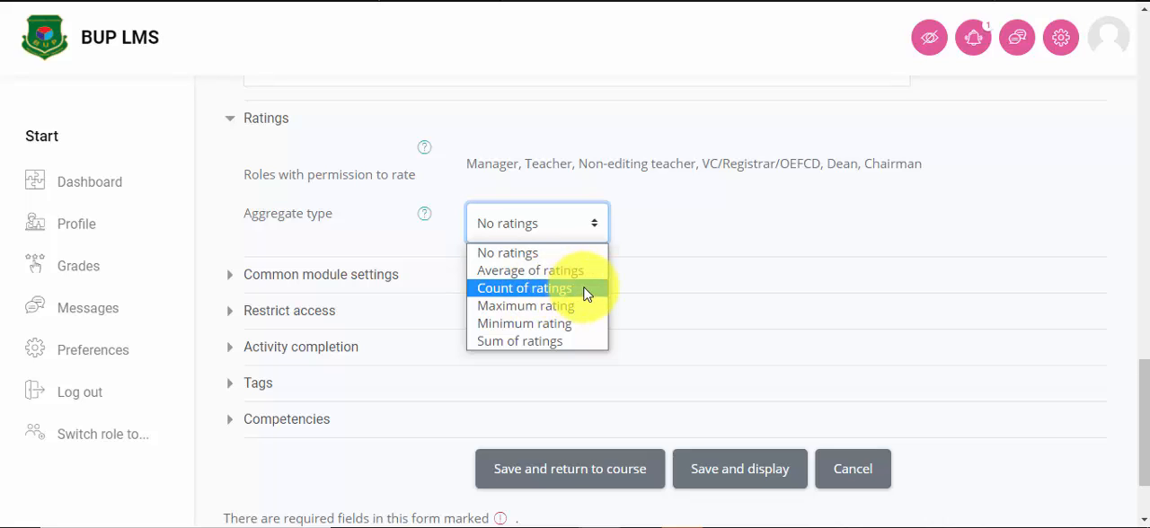
left_click(660, 251)
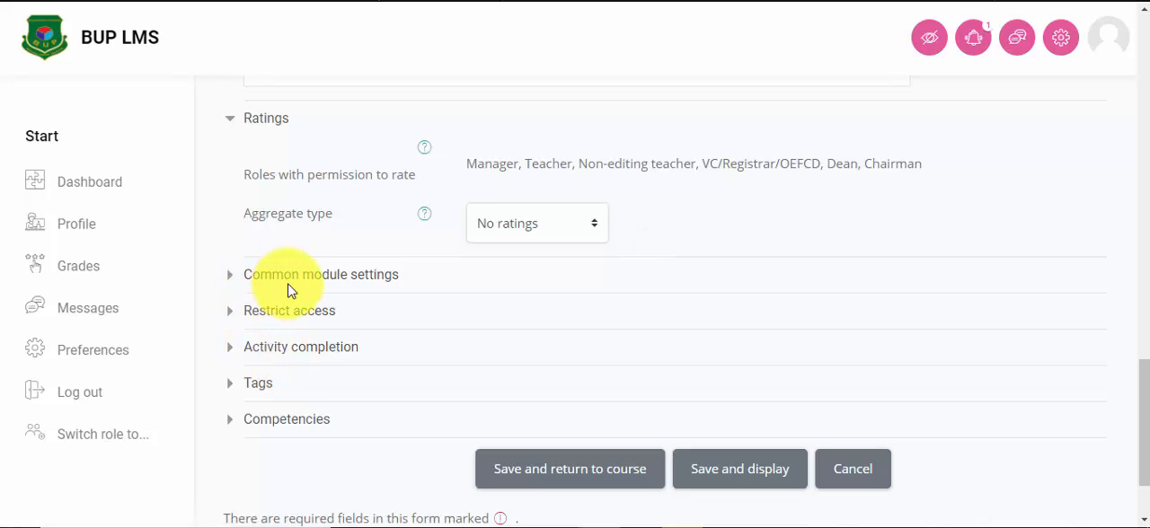
Step: Examine the availability choices and the group mode setting under Common module settings
left_click(358, 280)
scroll(562, 314, "down", 1)
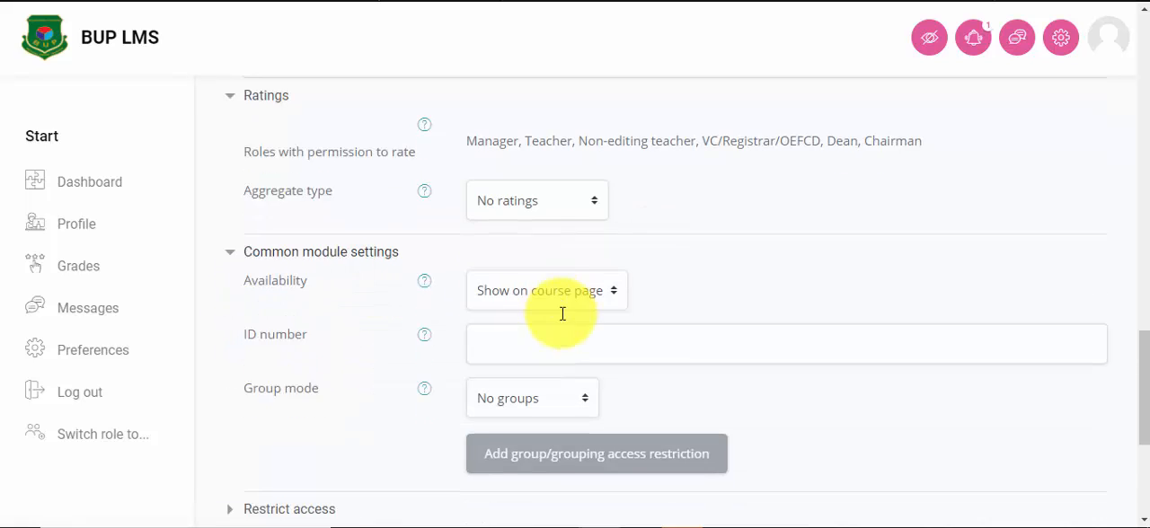
scroll(562, 314, "down", 1)
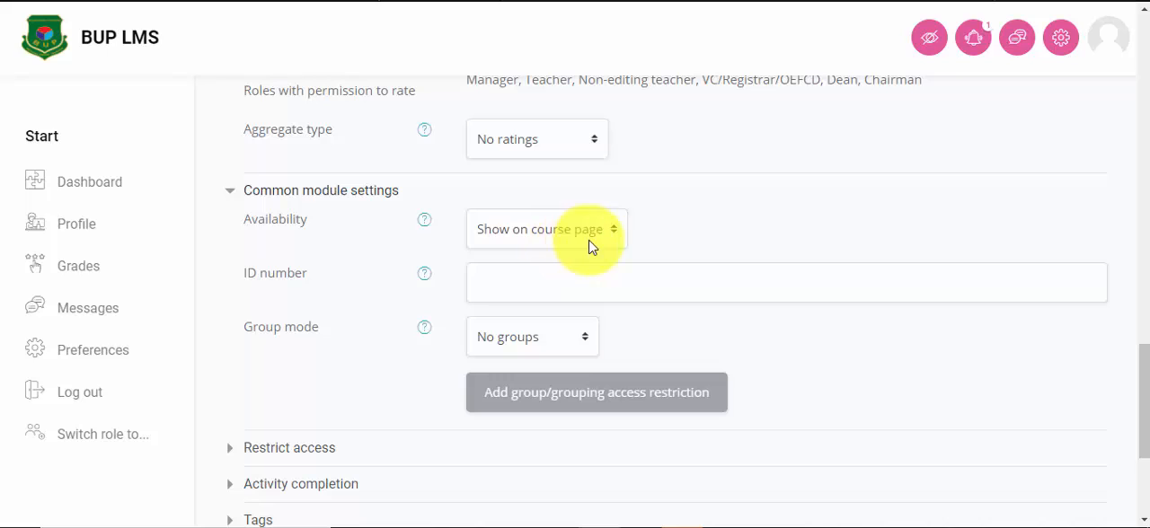
left_click(530, 235)
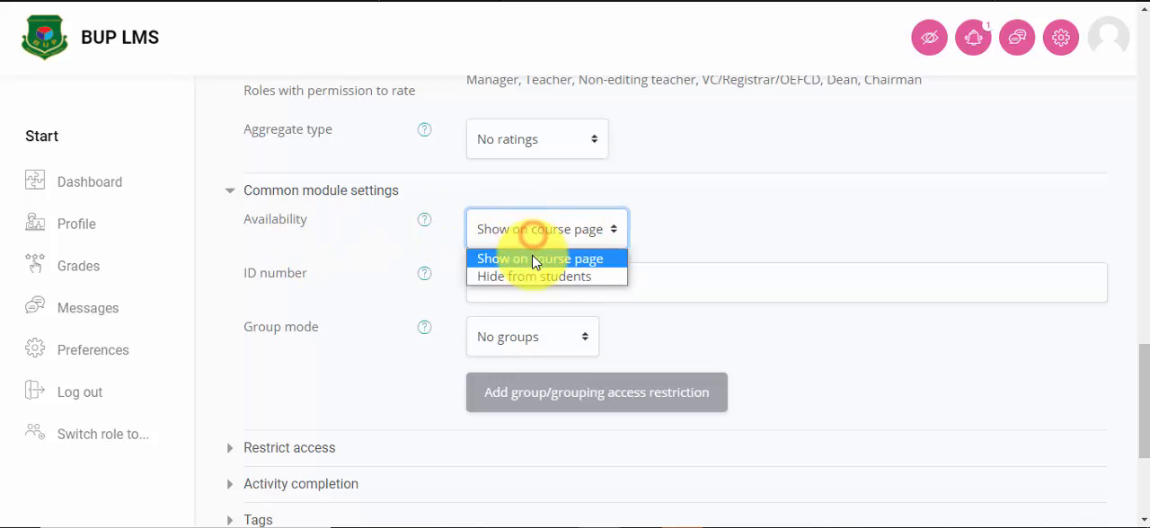
left_click(551, 227)
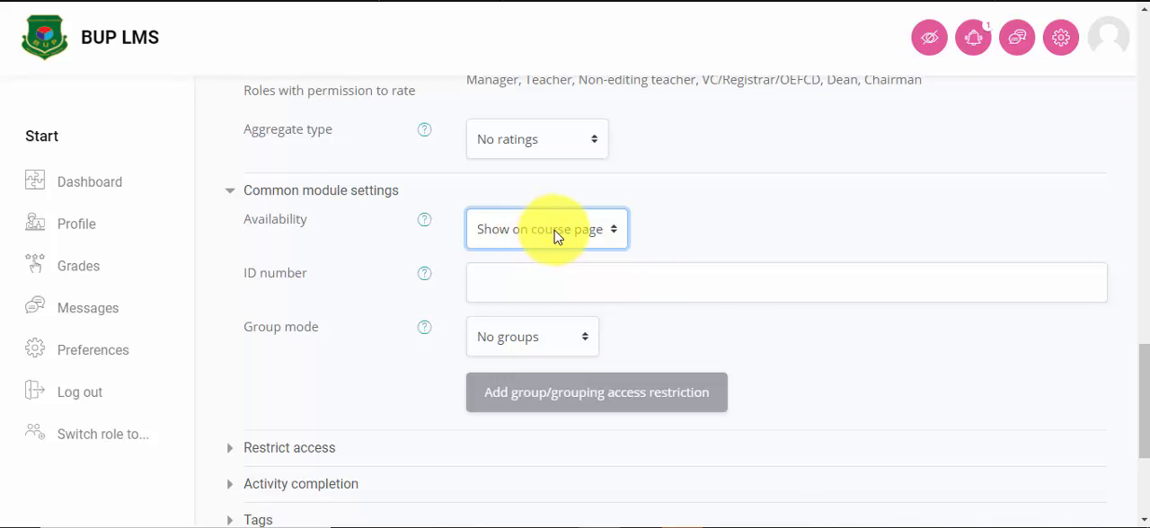
scroll(629, 231, "down", 1)
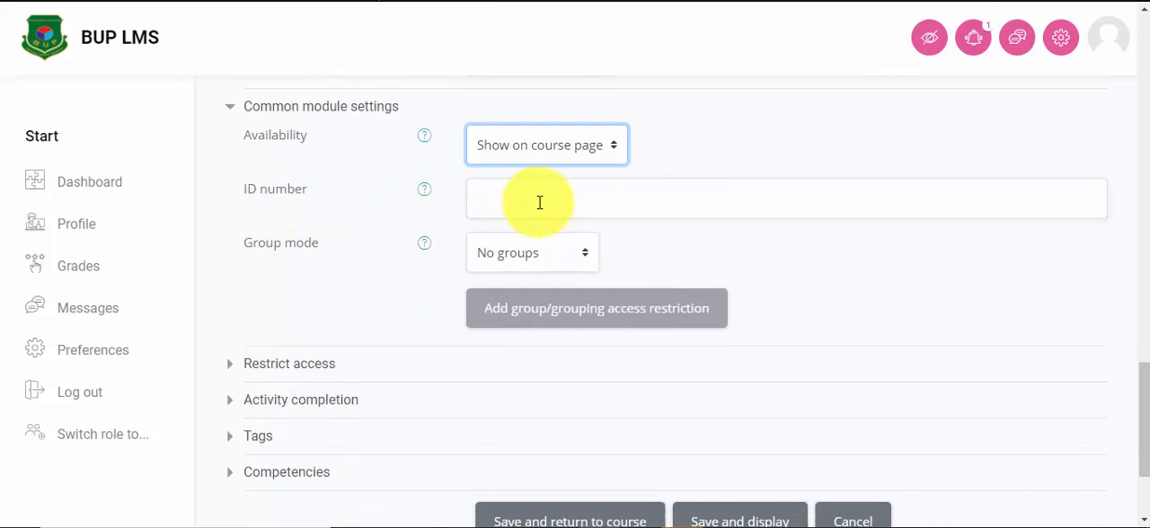
left_click(573, 258)
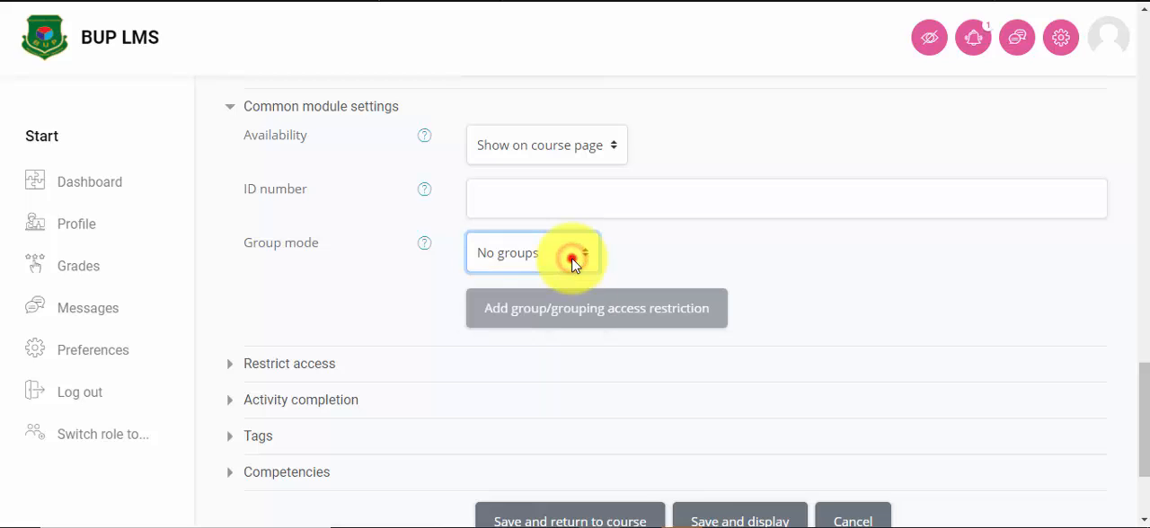
Step: Add an activity completion access restriction requiring that Discussion- Class: 1 must be marked complete
scroll(571, 270, "down", 1)
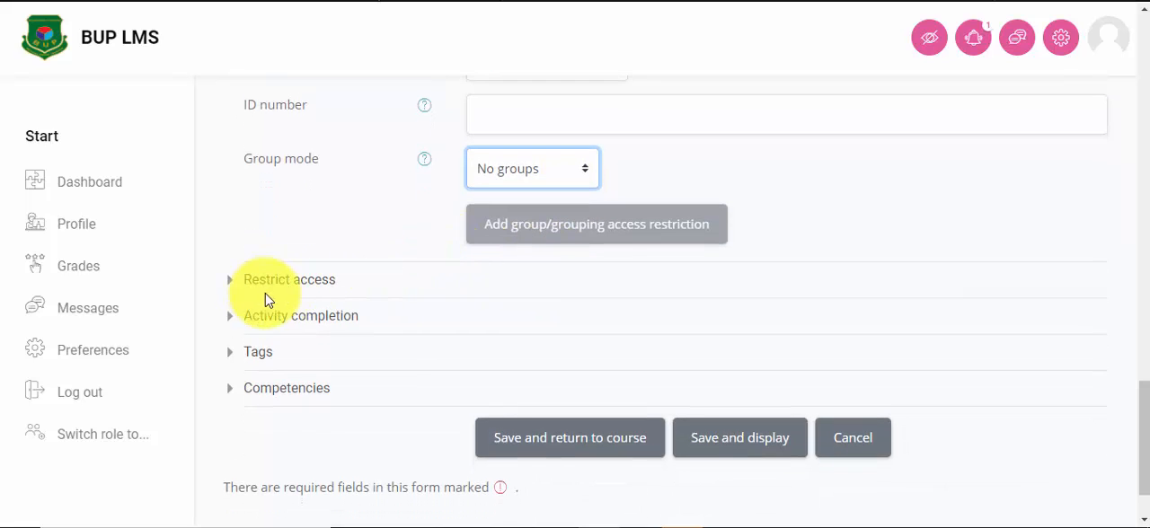
left_click(275, 287)
scroll(600, 309, "down", 1)
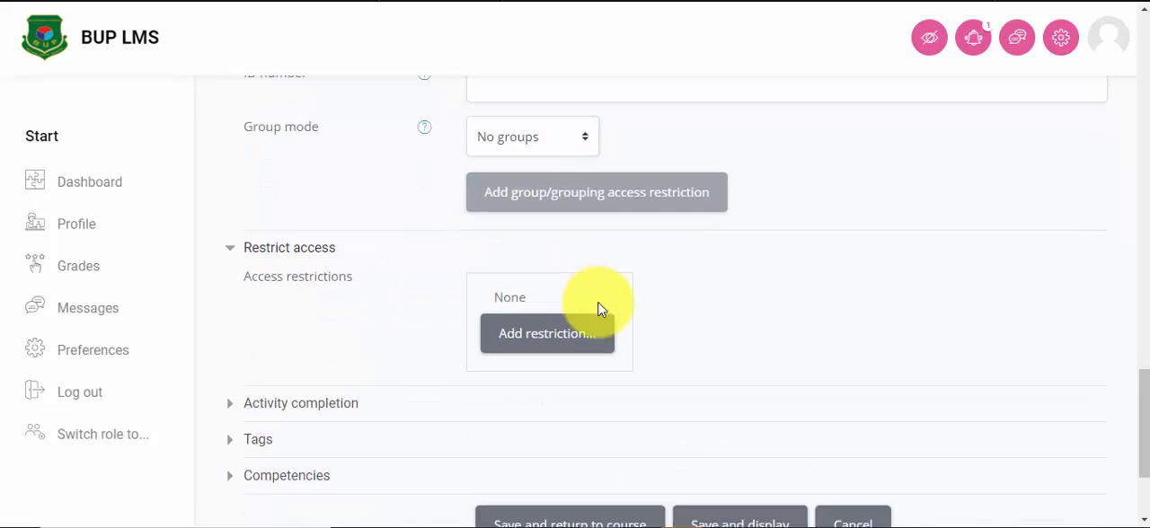
left_click(547, 281)
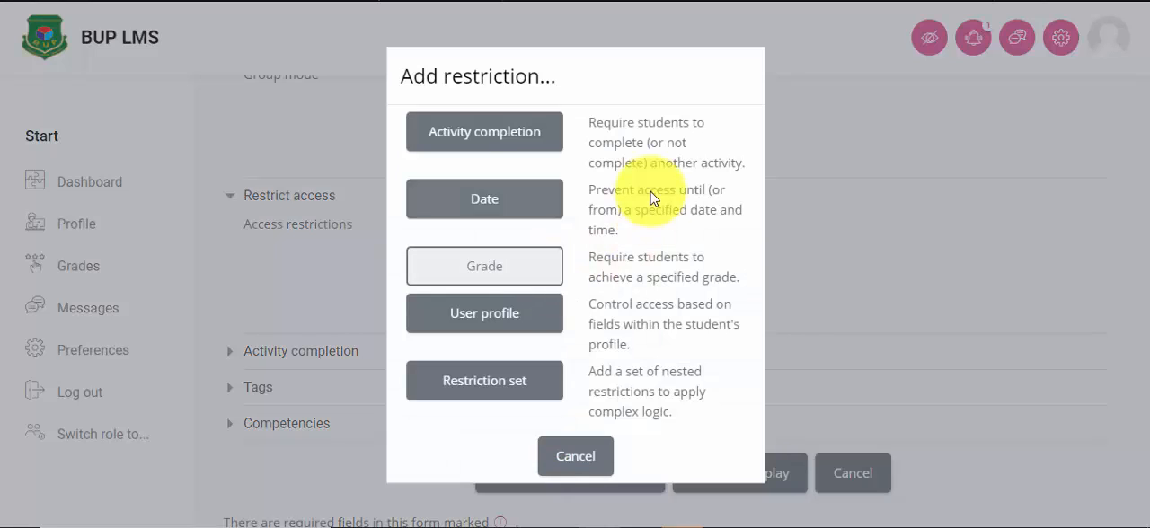
left_click(494, 144)
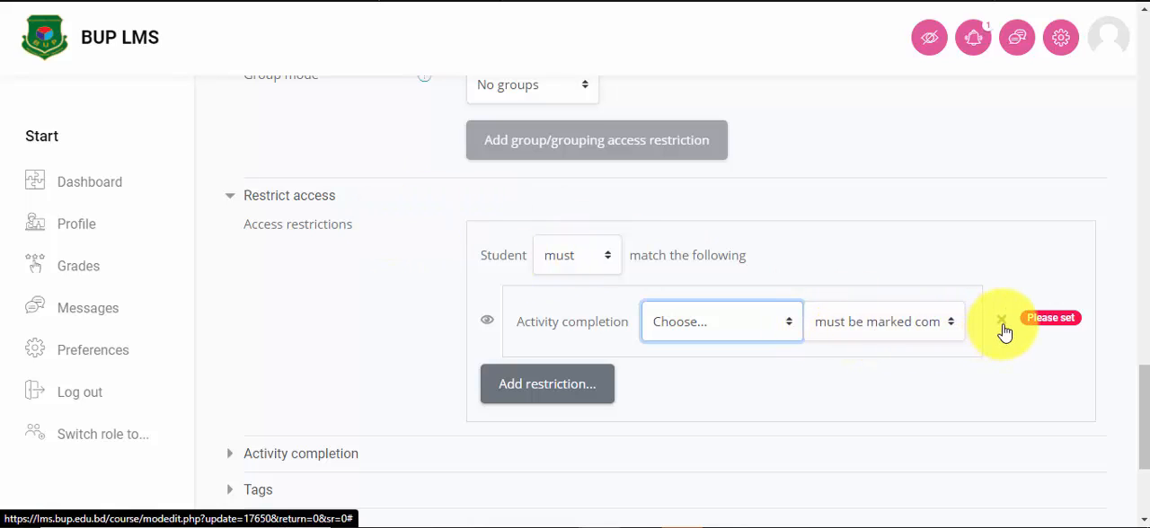
left_click(925, 323)
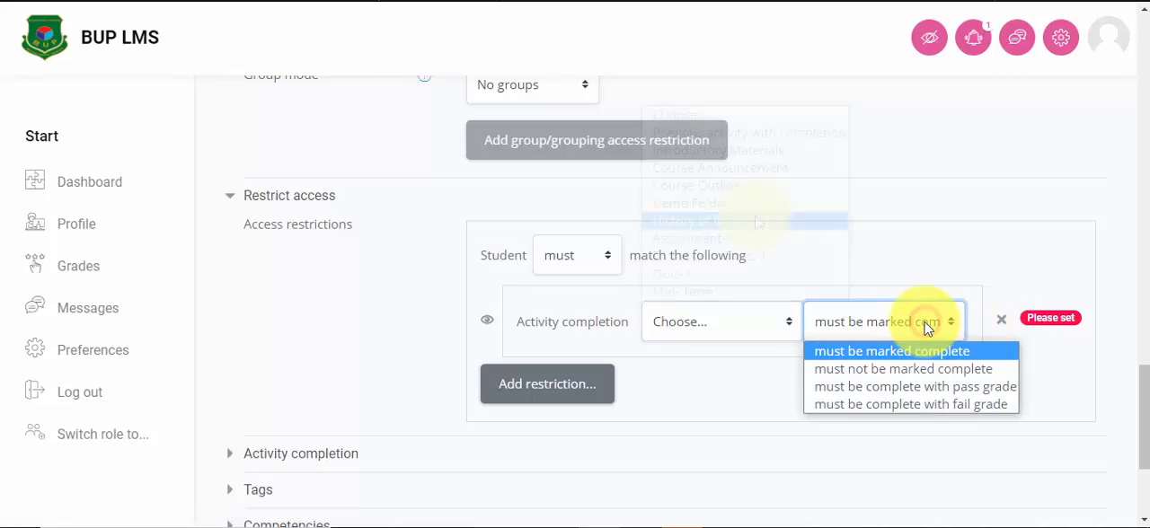
left_click(719, 320)
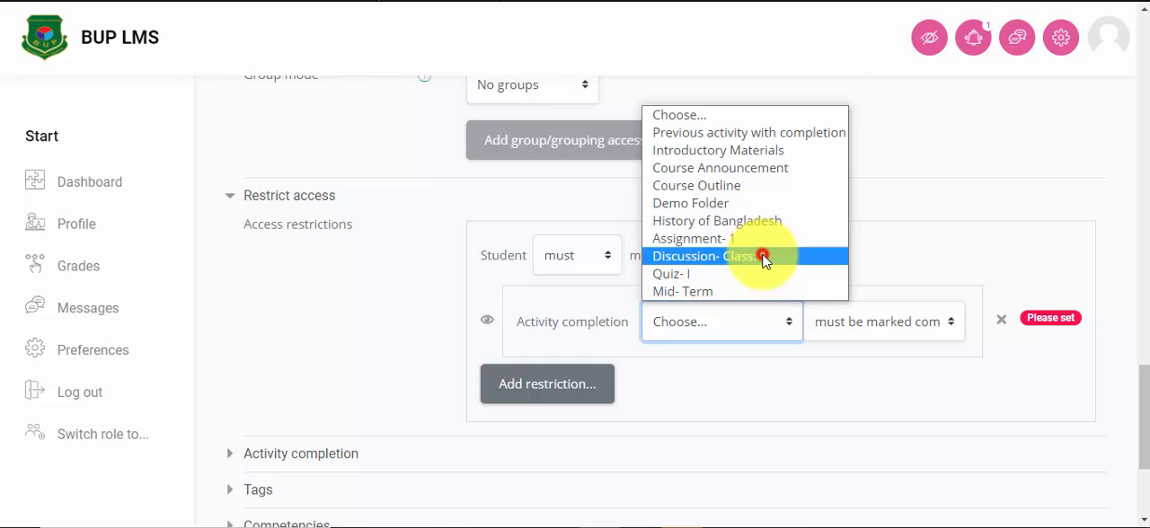
left_click(763, 257)
scroll(791, 362, "down", 2)
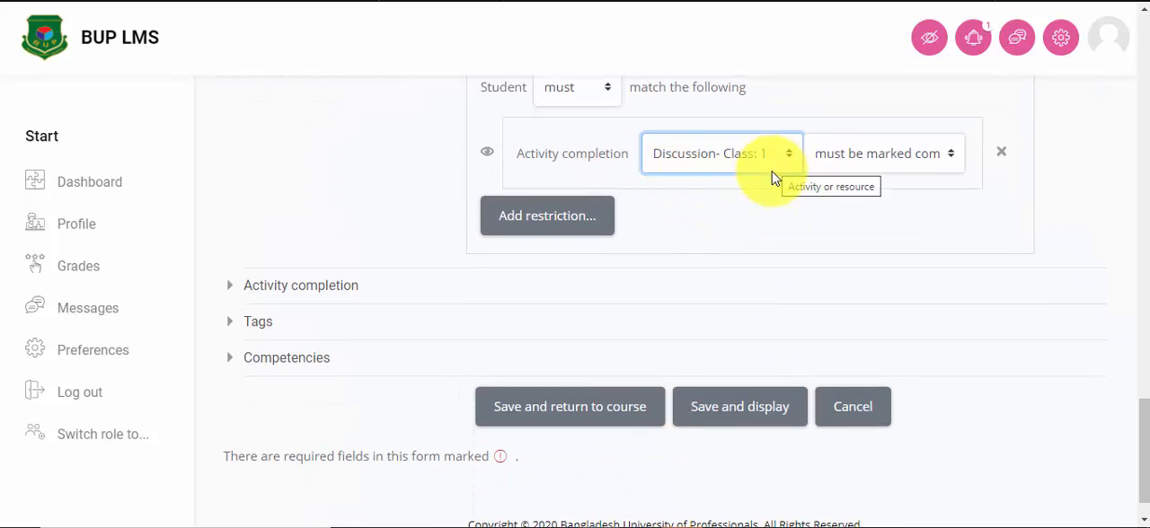
scroll(691, 264, "up", 2)
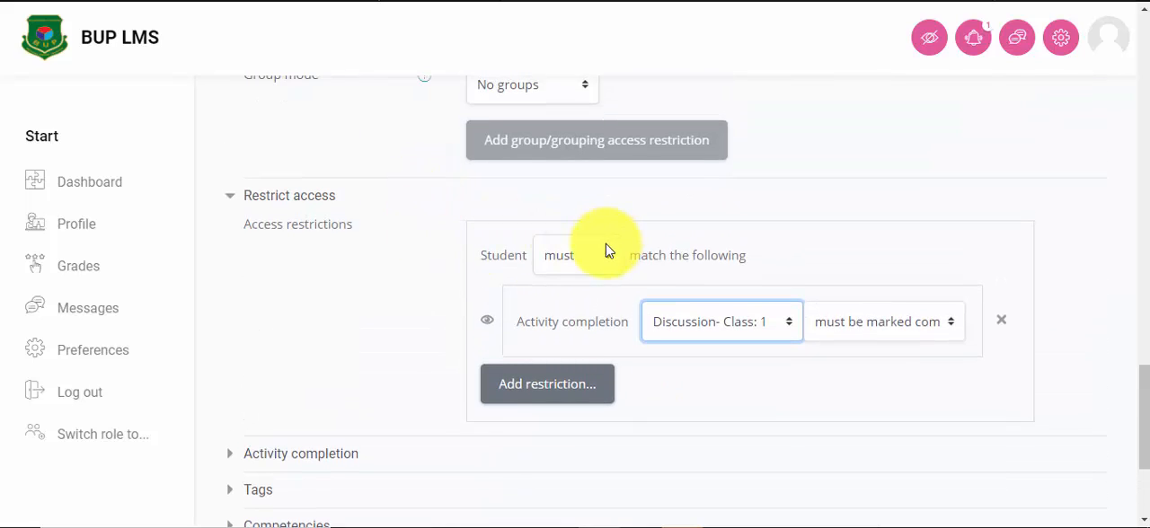
Step: Set the forum's completion tracking to "Students can manually mark the activity as completed"
scroll(604, 252, "down", 1)
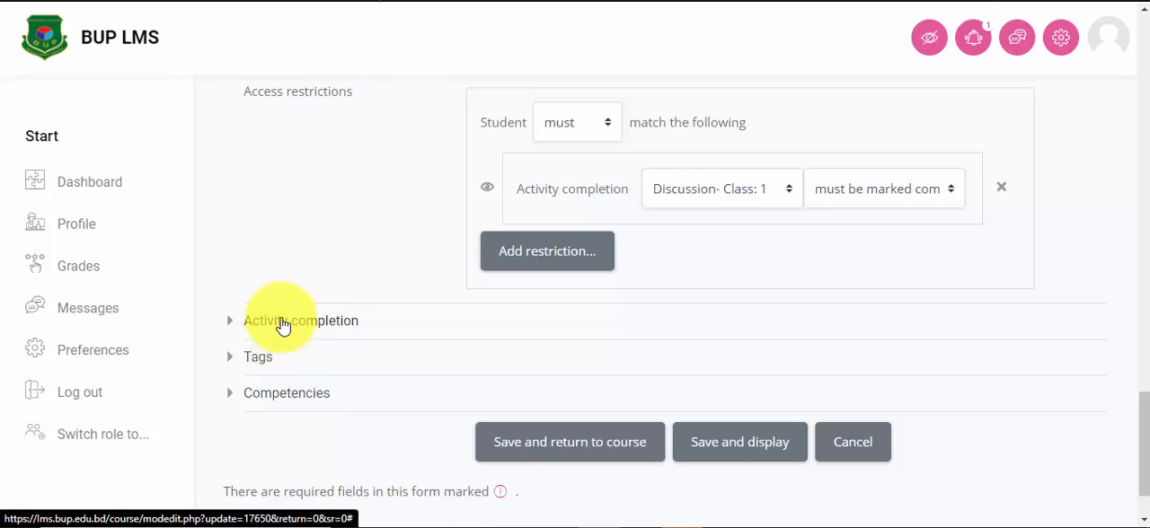
left_click(280, 321)
scroll(640, 346, "down", 1)
scroll(632, 337, "down", 1)
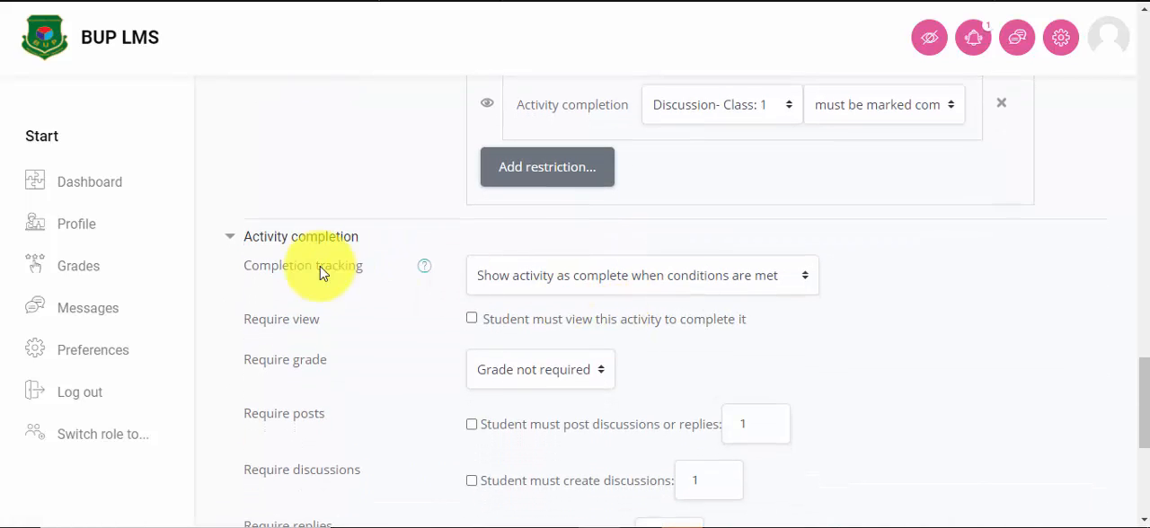
left_click(744, 279)
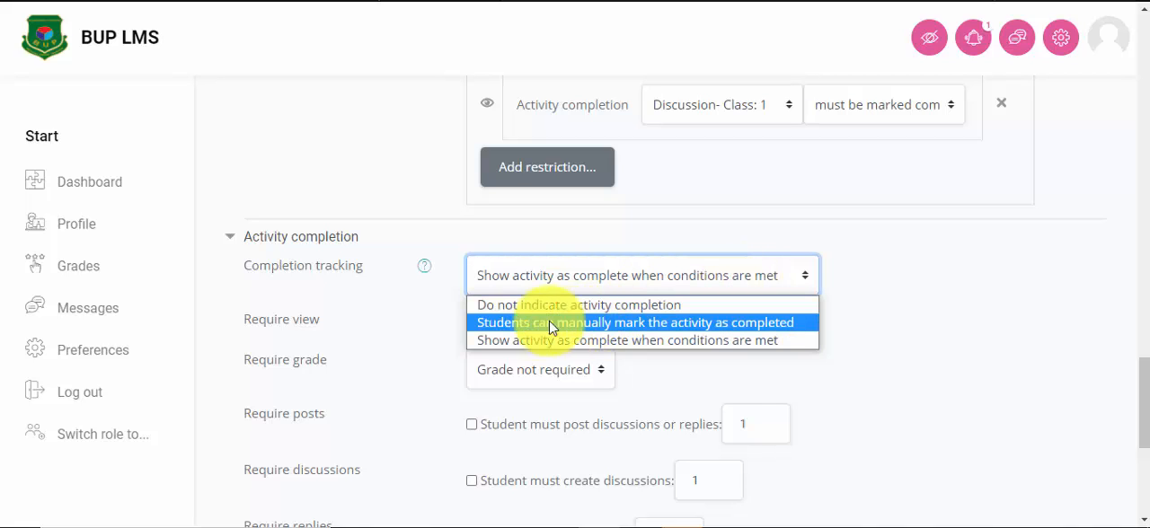
left_click(726, 328)
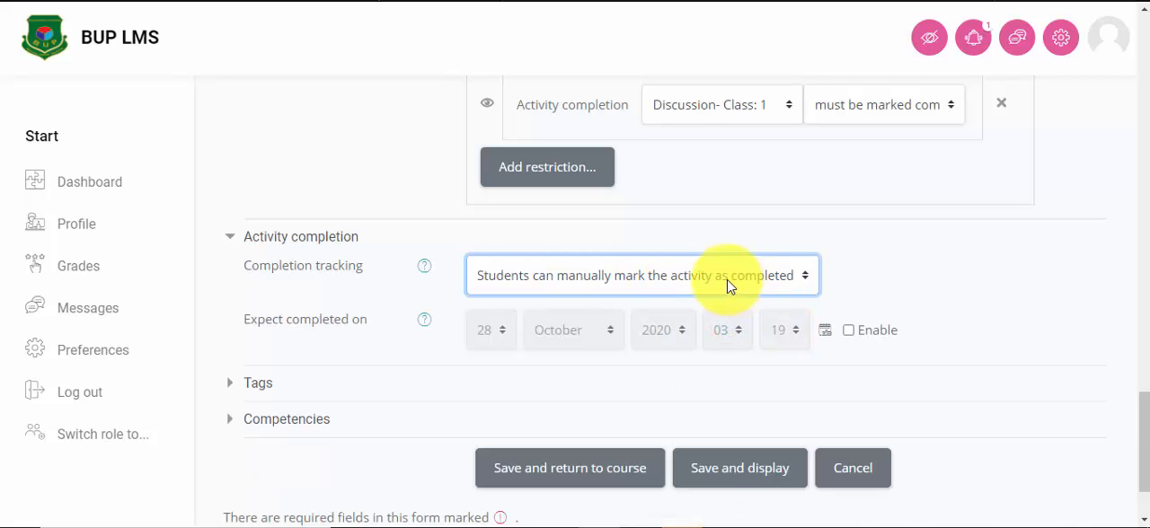
Step: Set completion tracking to "Show activity as complete when conditions are met" and require students to view the activity
left_click(728, 286)
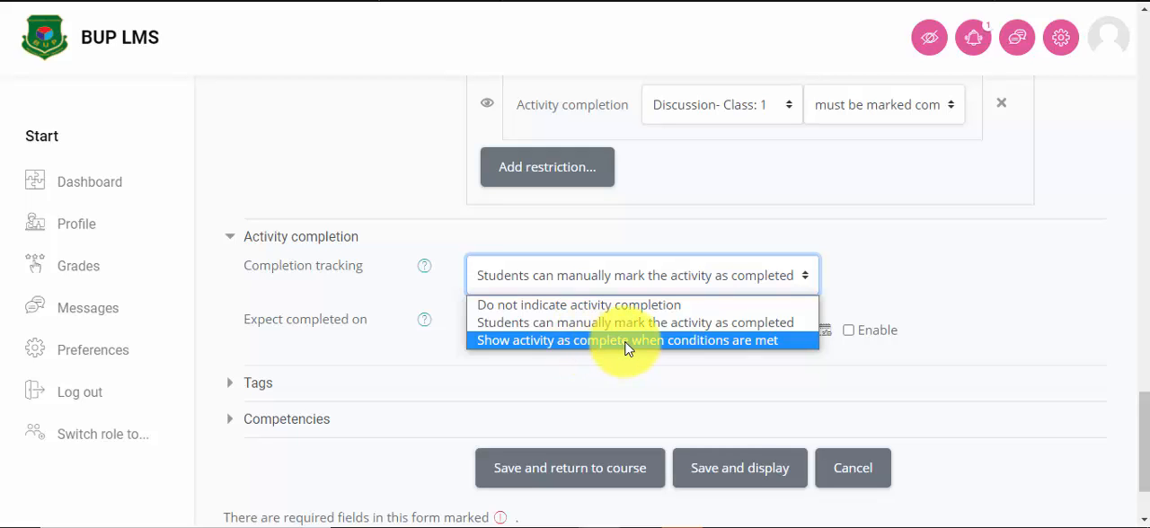
left_click(707, 340)
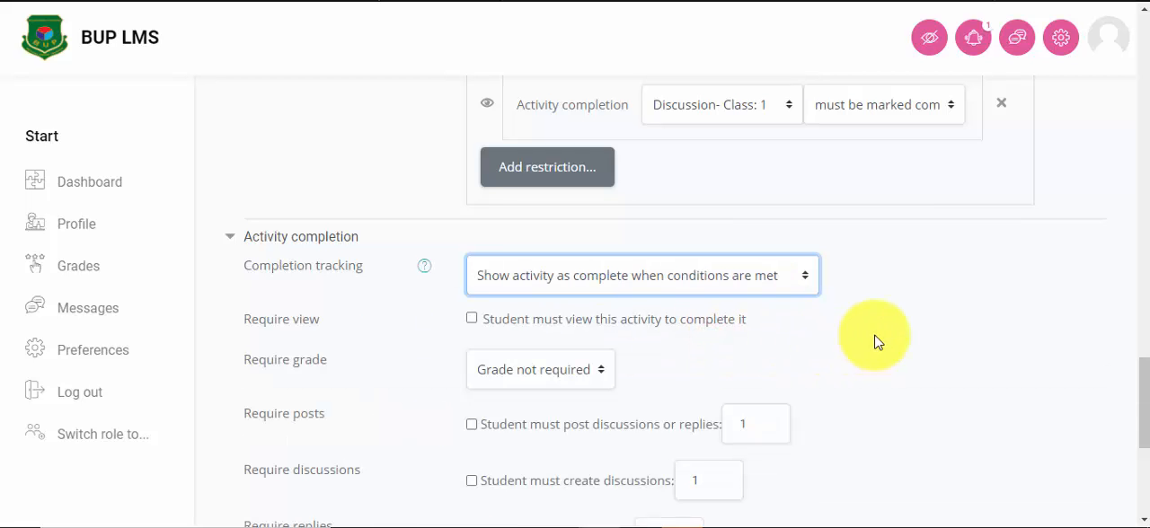
scroll(862, 336, "down", 1)
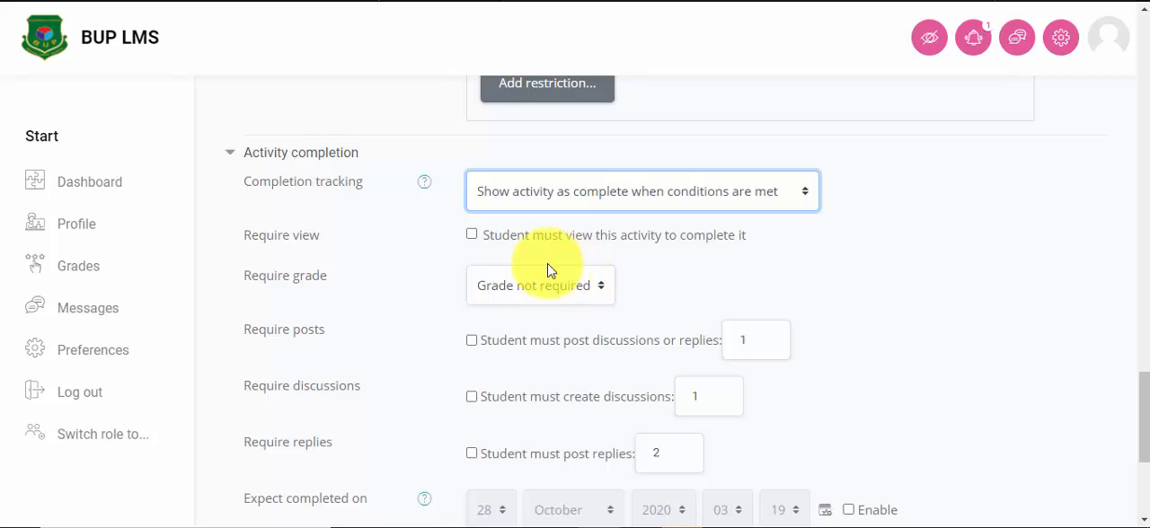
left_click(472, 235)
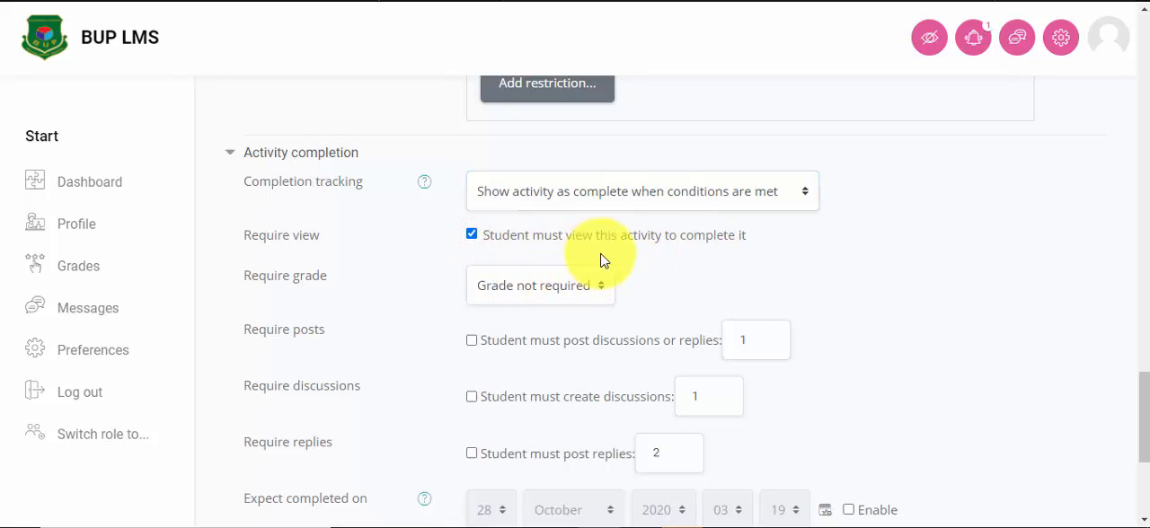
Step: Enable the completion requirements for 1 discussion or reply posted, 1 discussion created and 2 replies posted
scroll(645, 266, "down", 1)
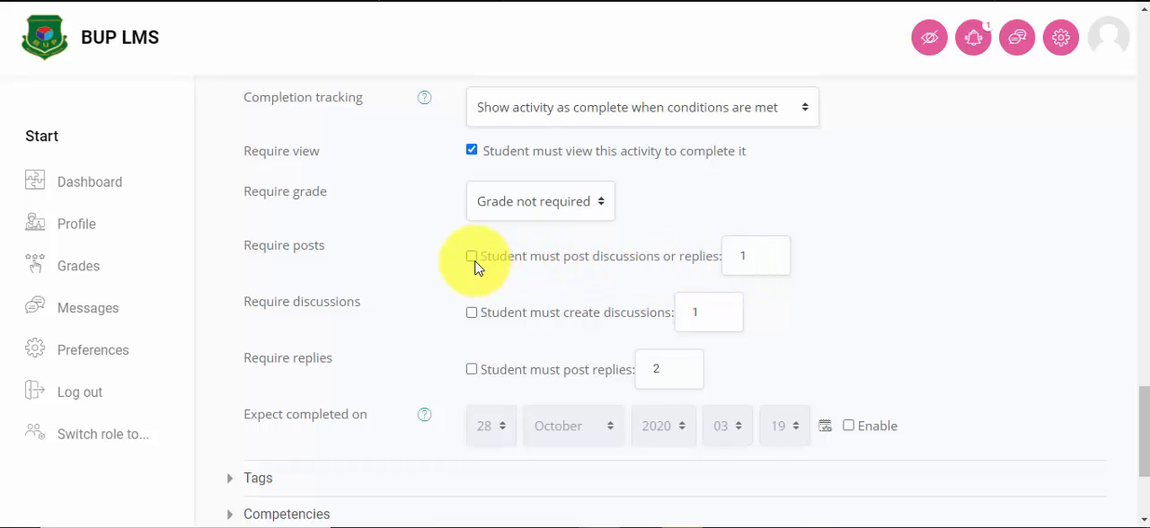
left_click(744, 249)
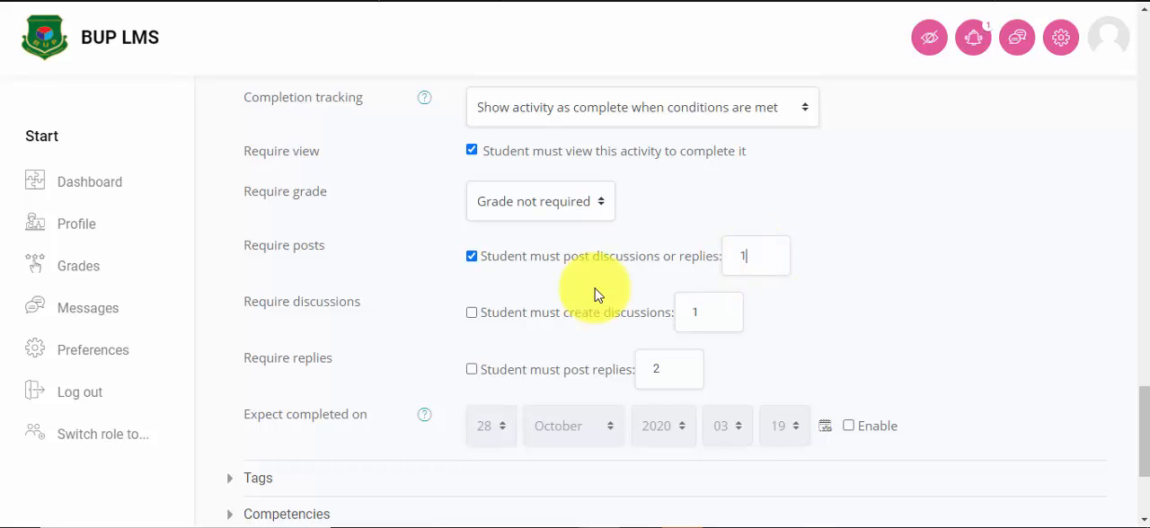
left_click(471, 313)
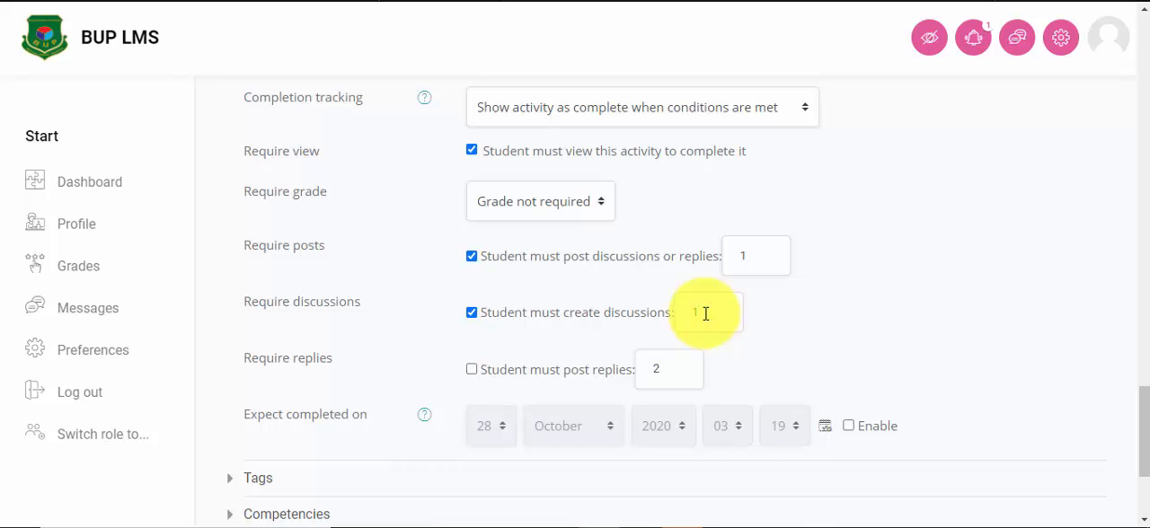
scroll(628, 301, "down", 2)
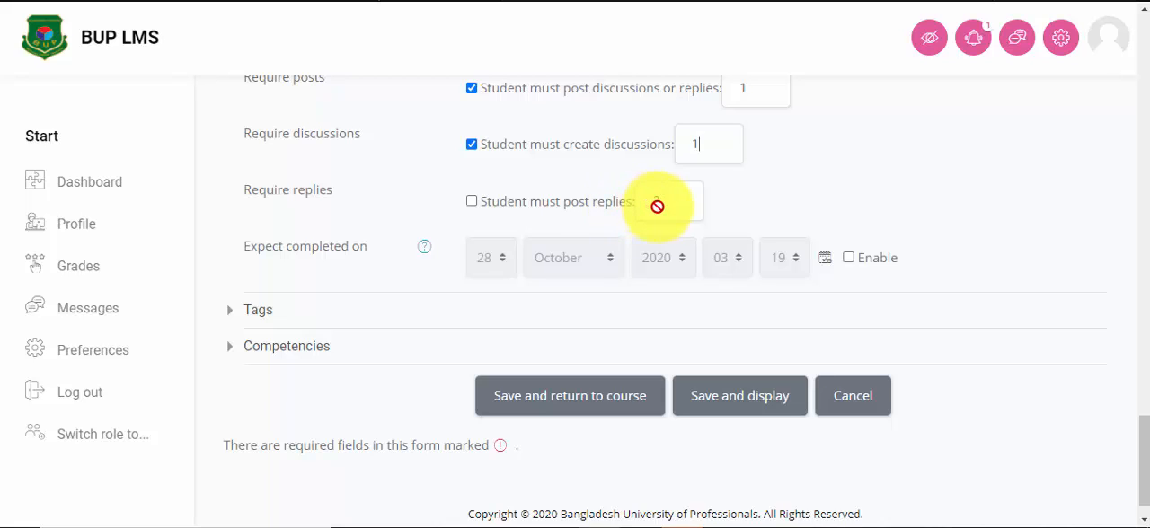
left_click(472, 202)
scroll(713, 320, "up", 1)
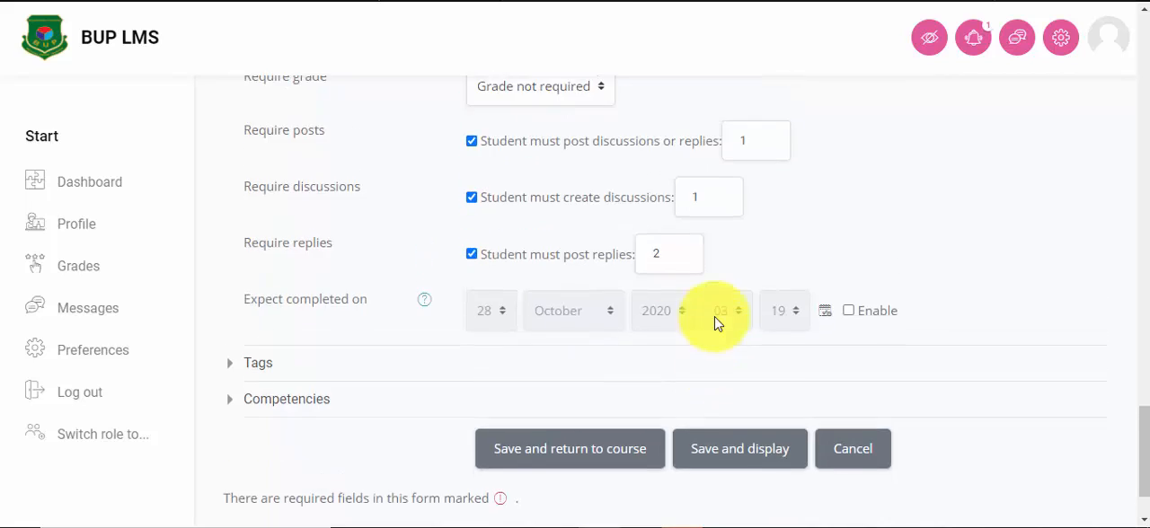
Step: Review the completion requirements, and save the forum settings so that the General Discussion forum is displayed
scroll(485, 206, "up", 1)
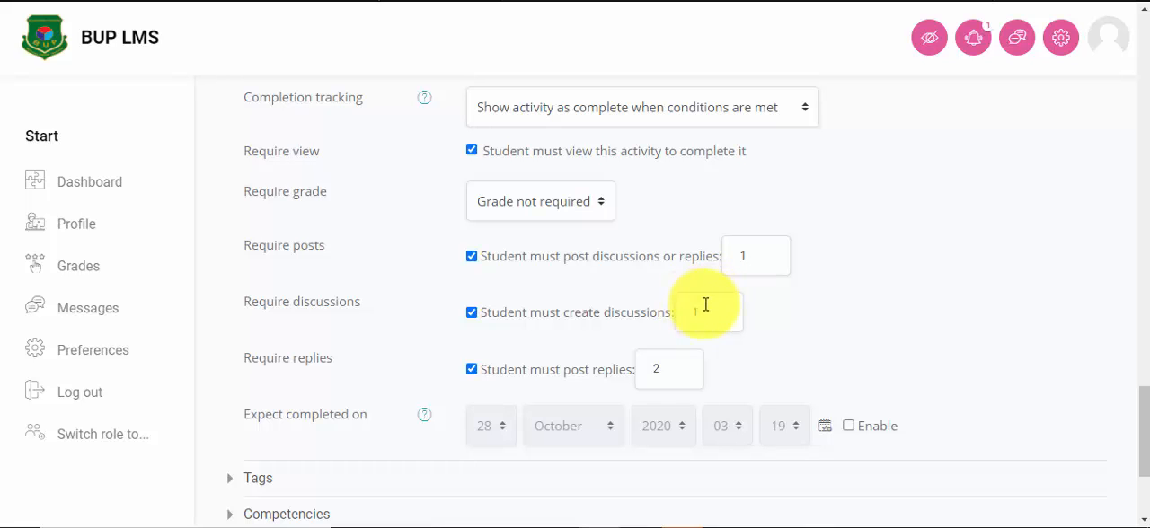
scroll(628, 310, "down", 1)
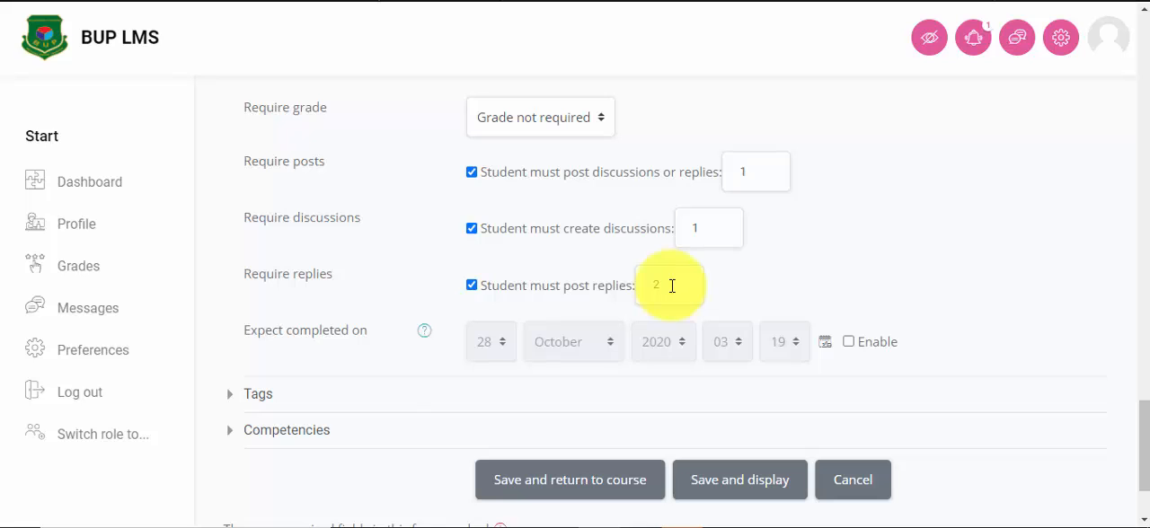
scroll(575, 129, "down", 1)
scroll(546, 174, "up", 1)
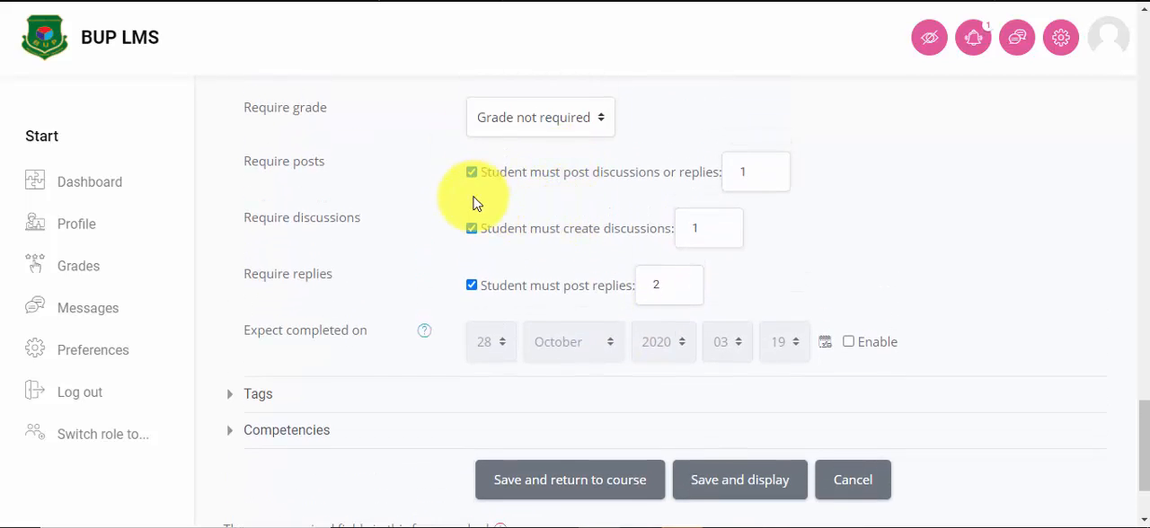
scroll(608, 205, "up", 1)
scroll(608, 205, "down", 2)
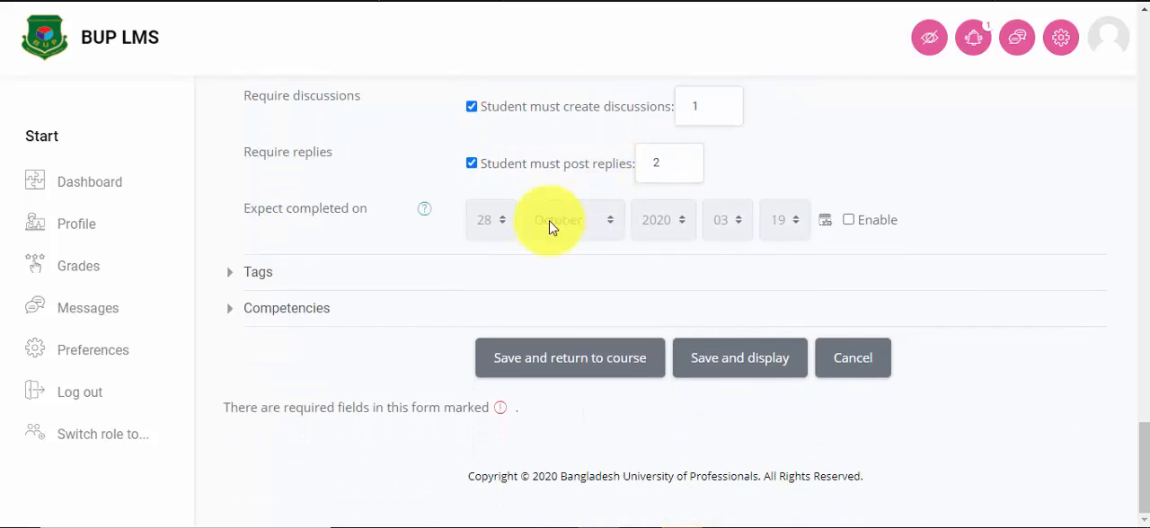
left_click(745, 368)
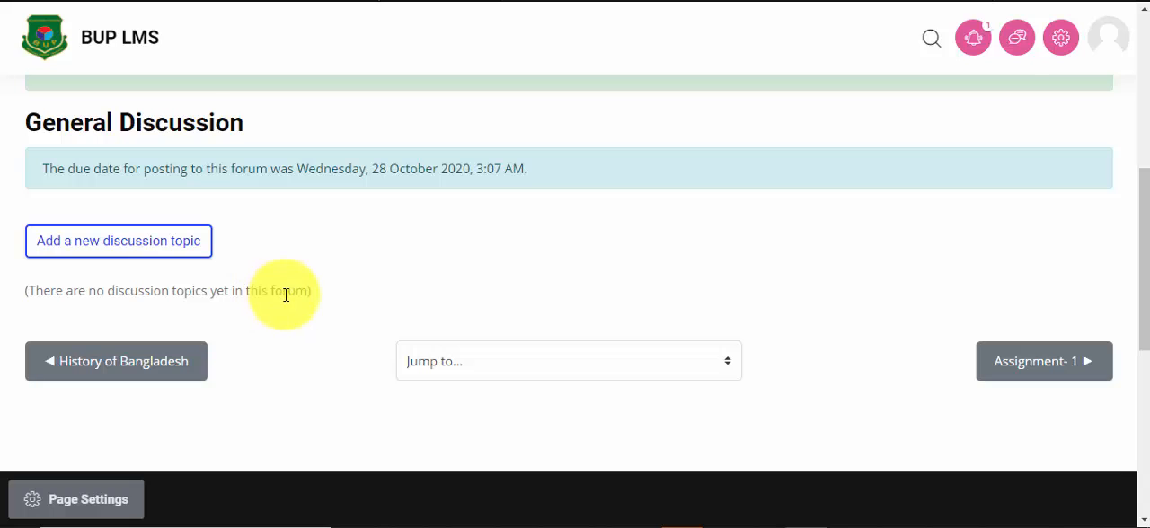
Step: Add a discussion topic with the subject "Class one Discussion" and the message "Please participate in this discussion", and post it to the forum
left_click(73, 252)
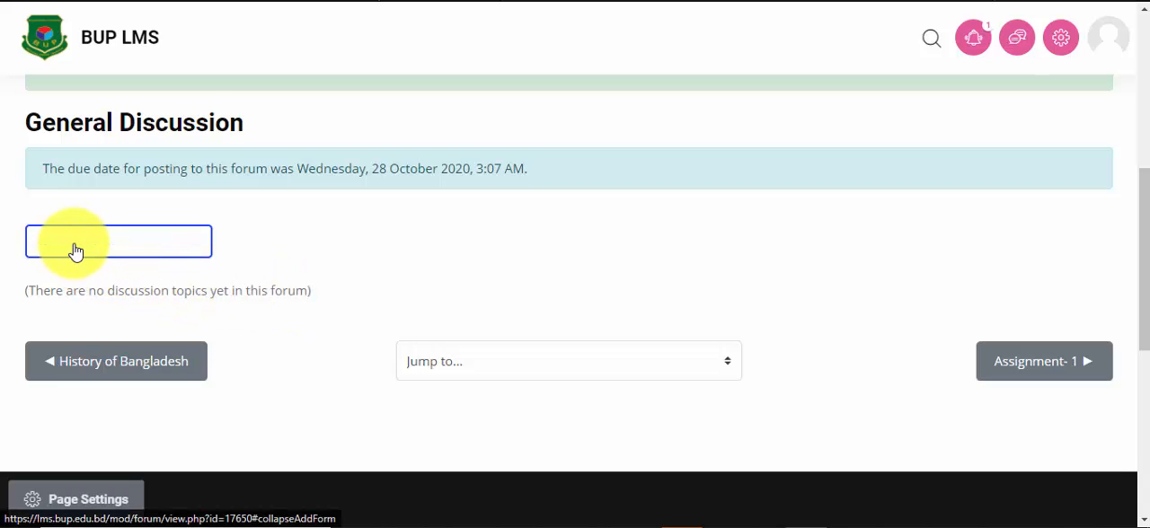
left_click(91, 250)
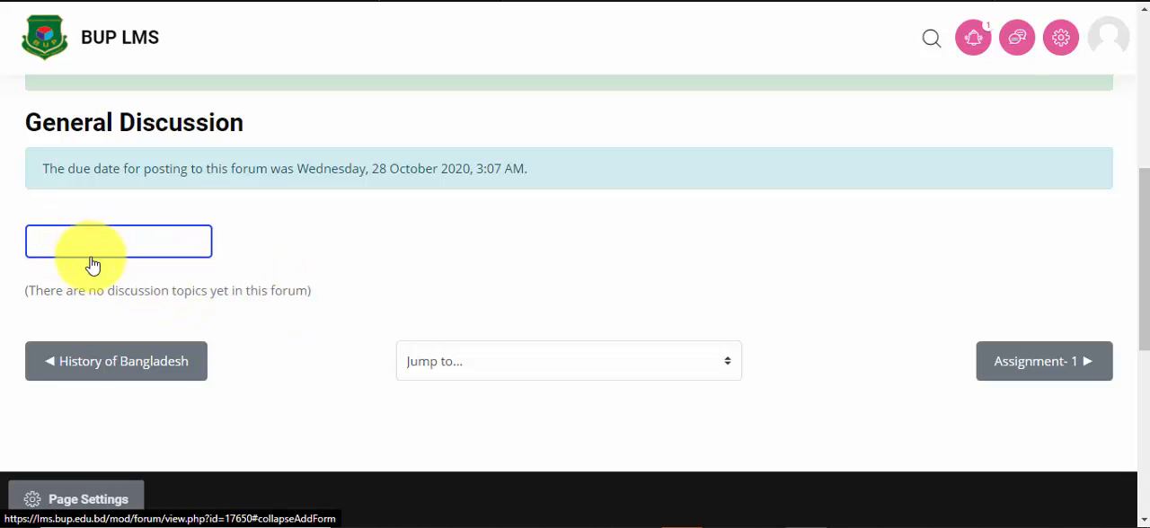
scroll(571, 285, "down", 2)
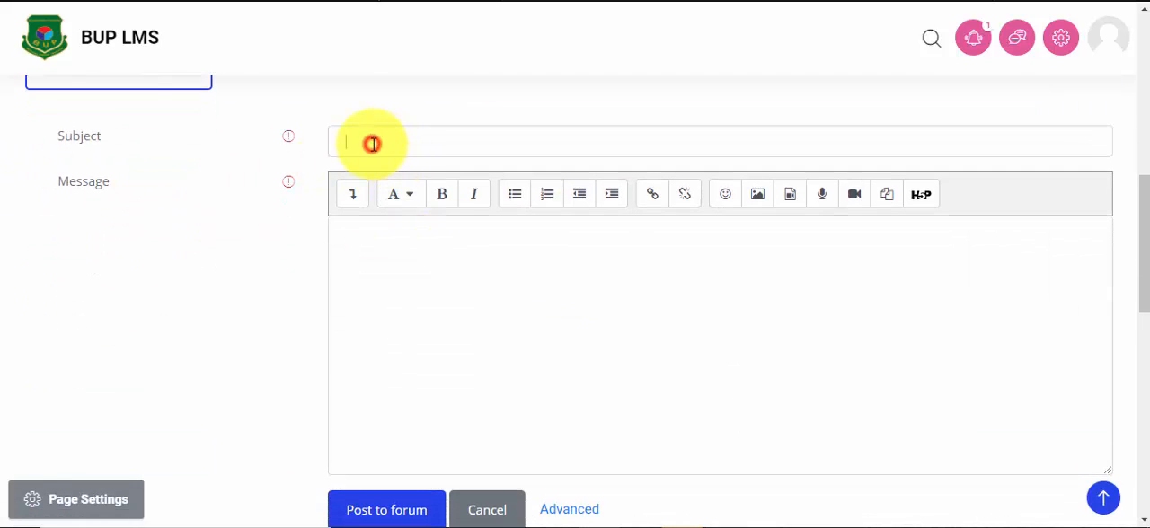
left_click(372, 143)
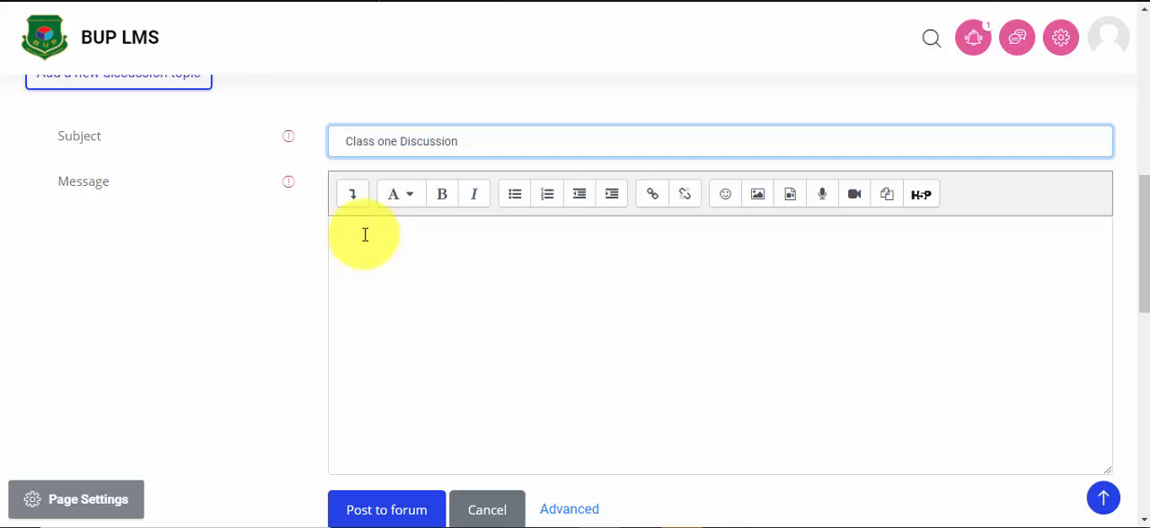
left_click(509, 272)
type("Please participate in this discussion")
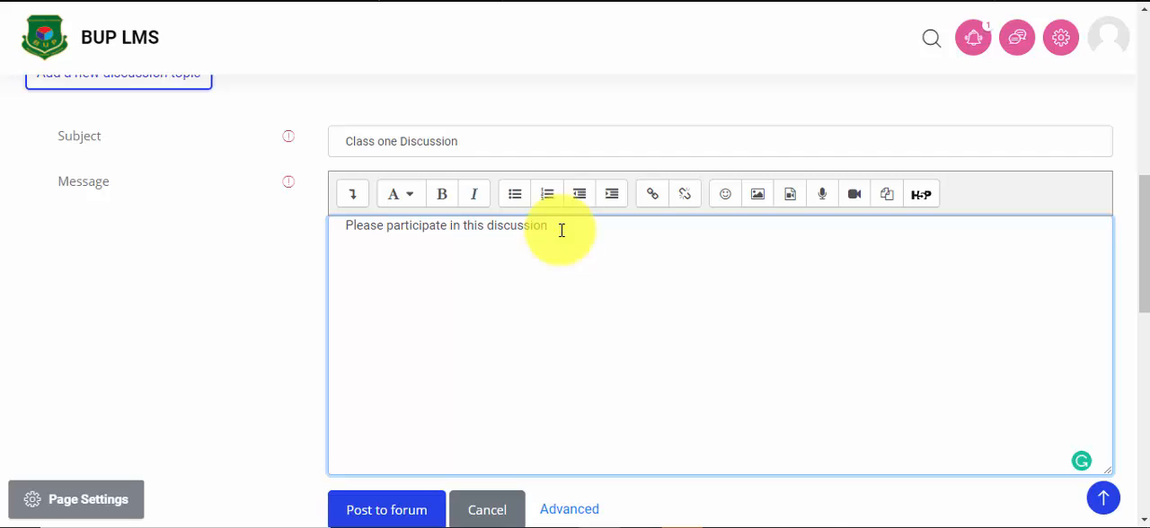
scroll(560, 230, "down", 2)
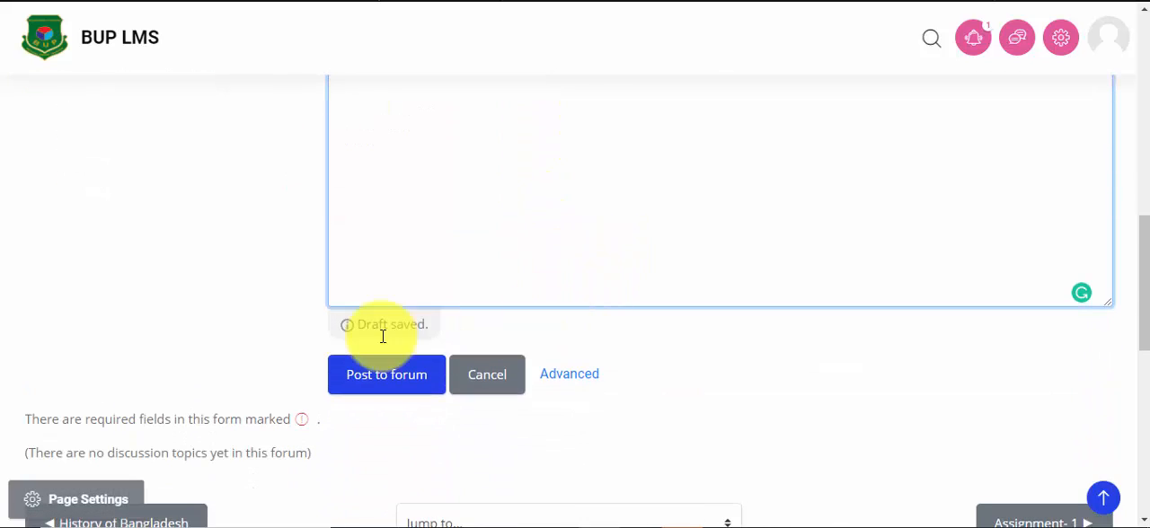
left_click(366, 395)
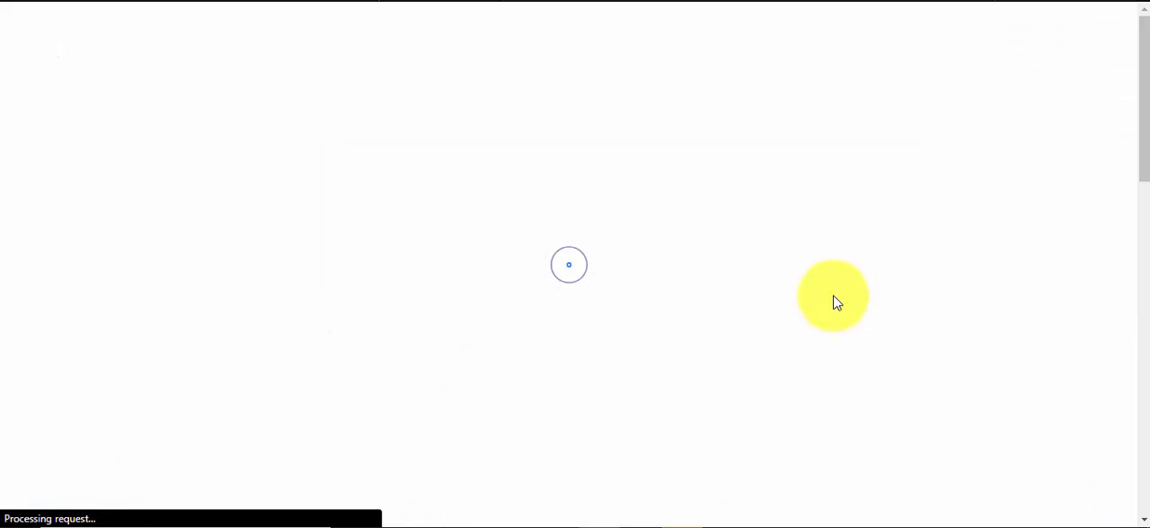
Step: Open the "Class one Discussion" topic and submit the reply "Hello" to its opening post
scroll(826, 310, "down", 5)
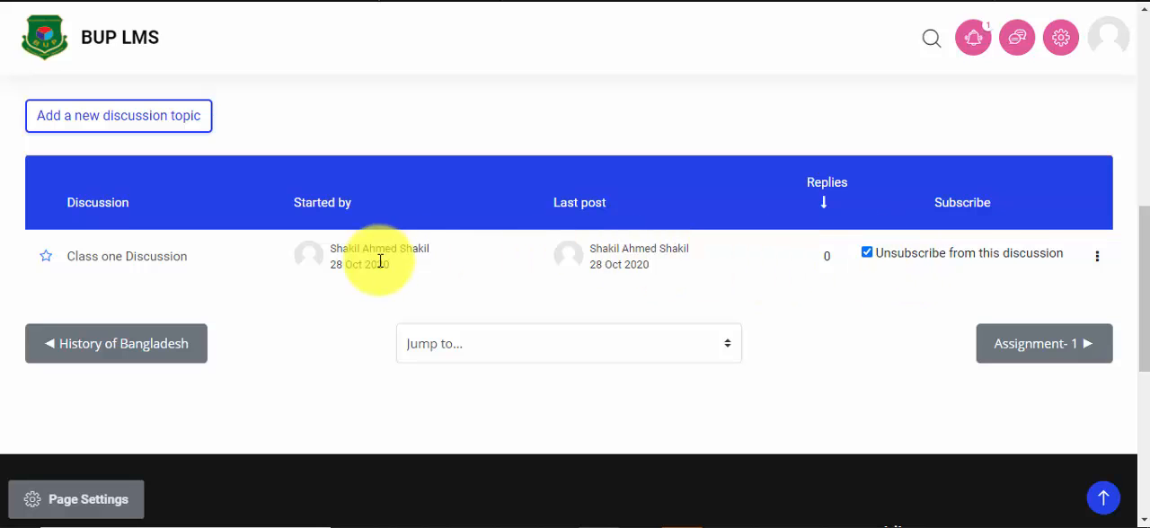
left_click(162, 268)
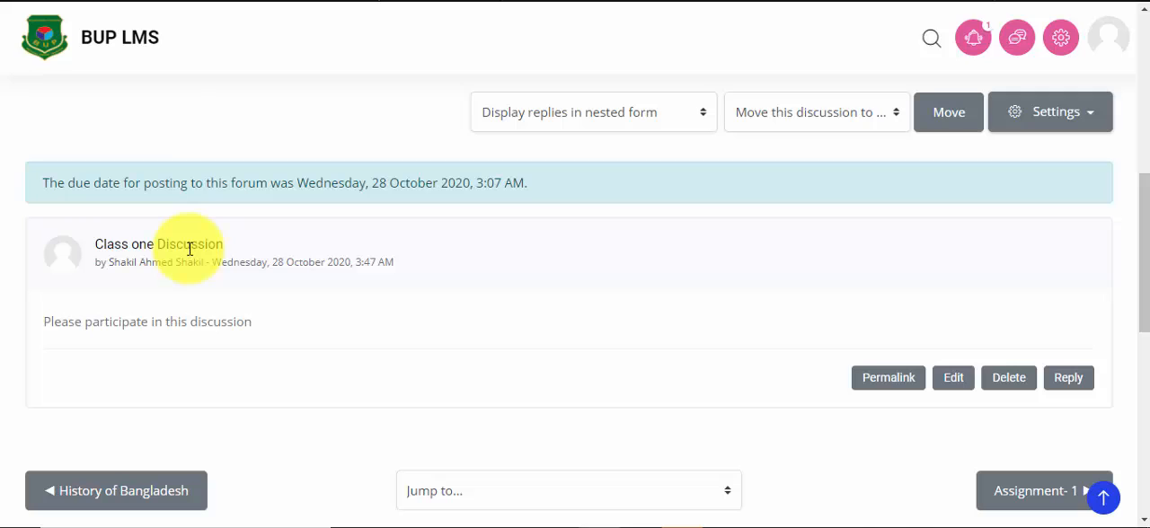
scroll(175, 250, "down", 1)
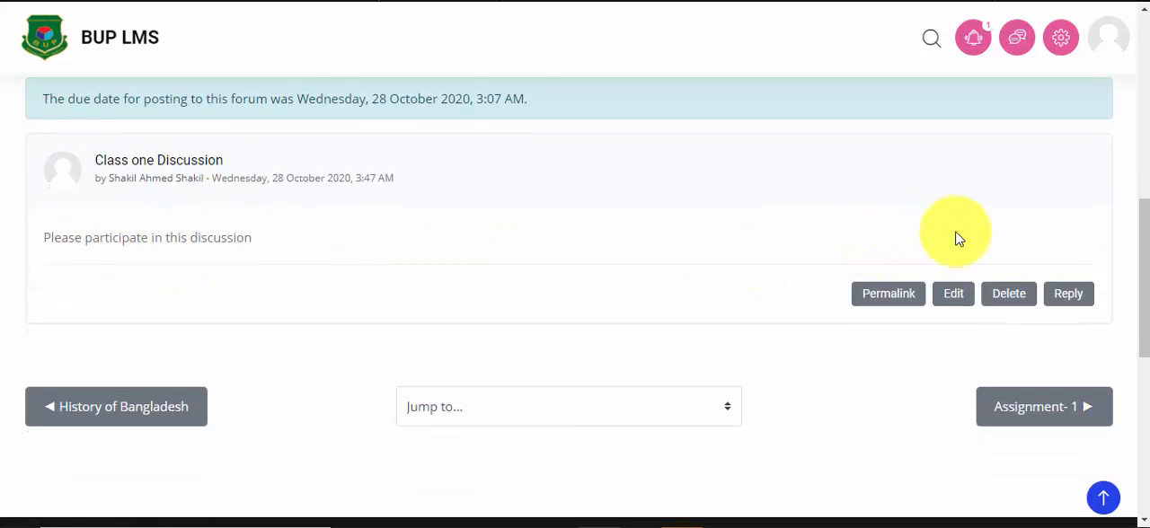
left_click(1066, 296)
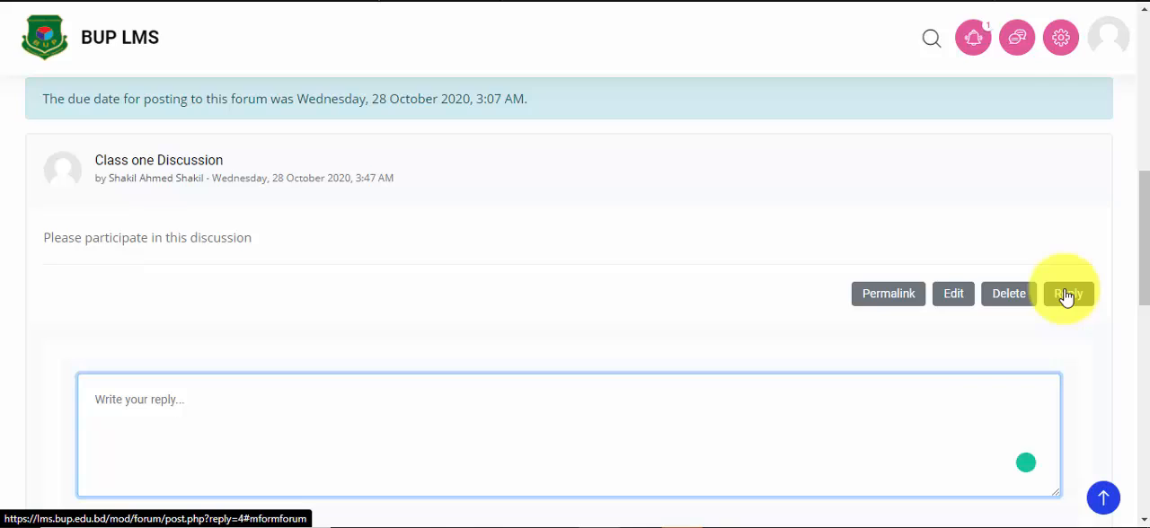
scroll(891, 331, "down", 1)
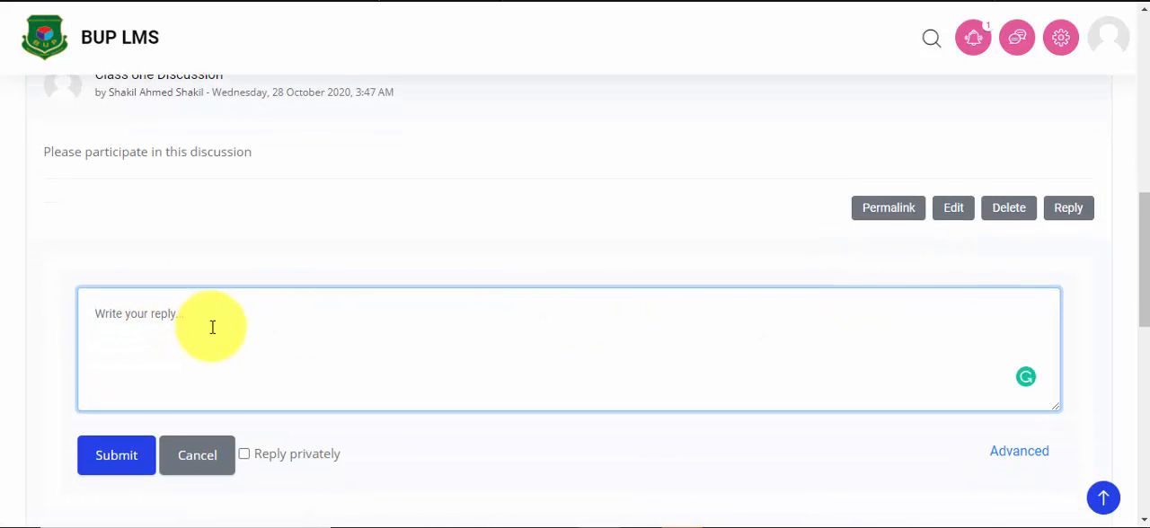
scroll(210, 325, "down", 1)
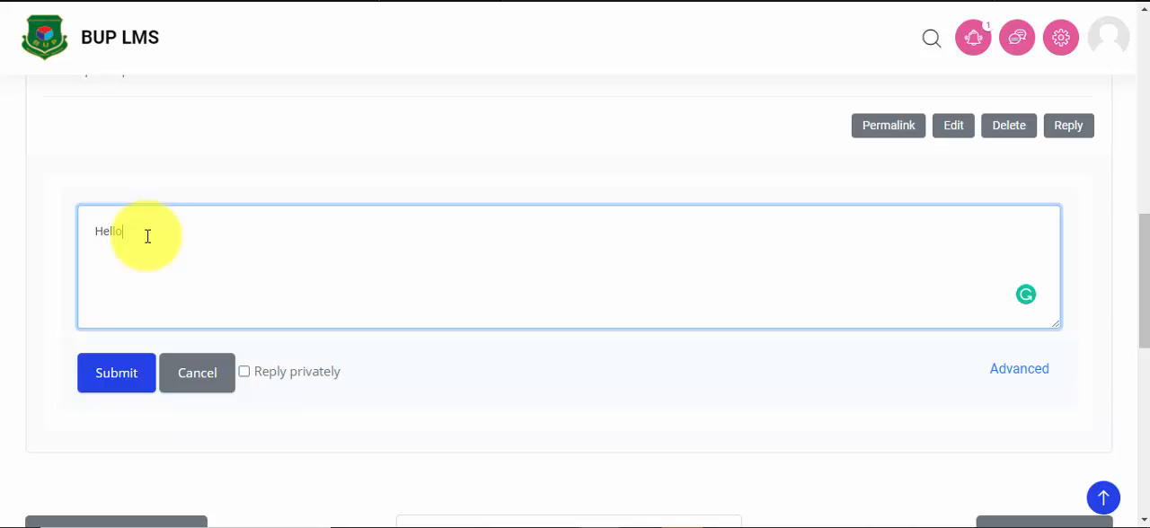
left_click(117, 382)
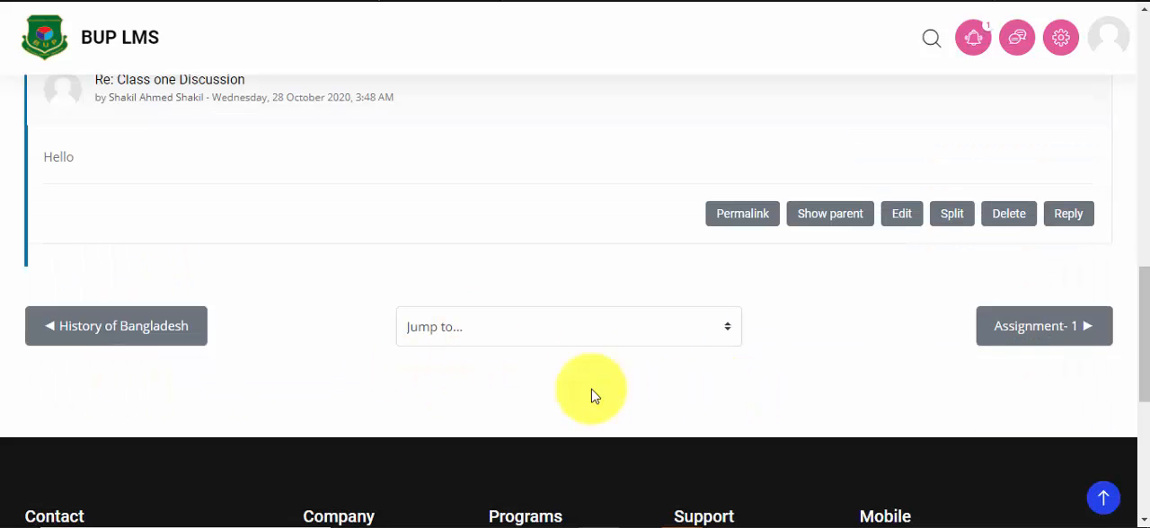
Step: Start a reply to the "Hello" post and open it in the advanced reply form
scroll(167, 223, "up", 1)
scroll(85, 243, "up", 2)
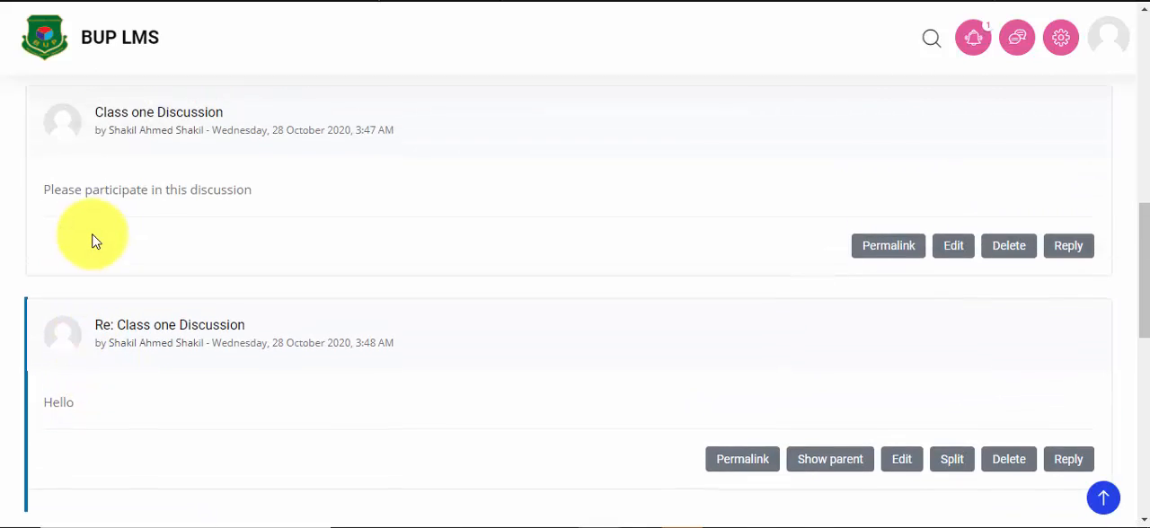
scroll(90, 239, "down", 2)
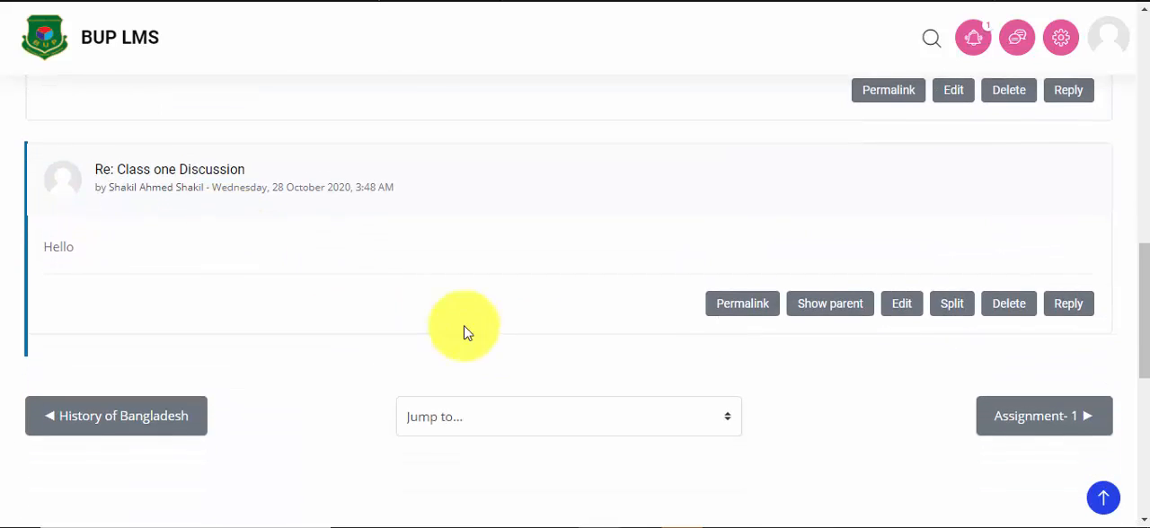
left_click(1073, 299)
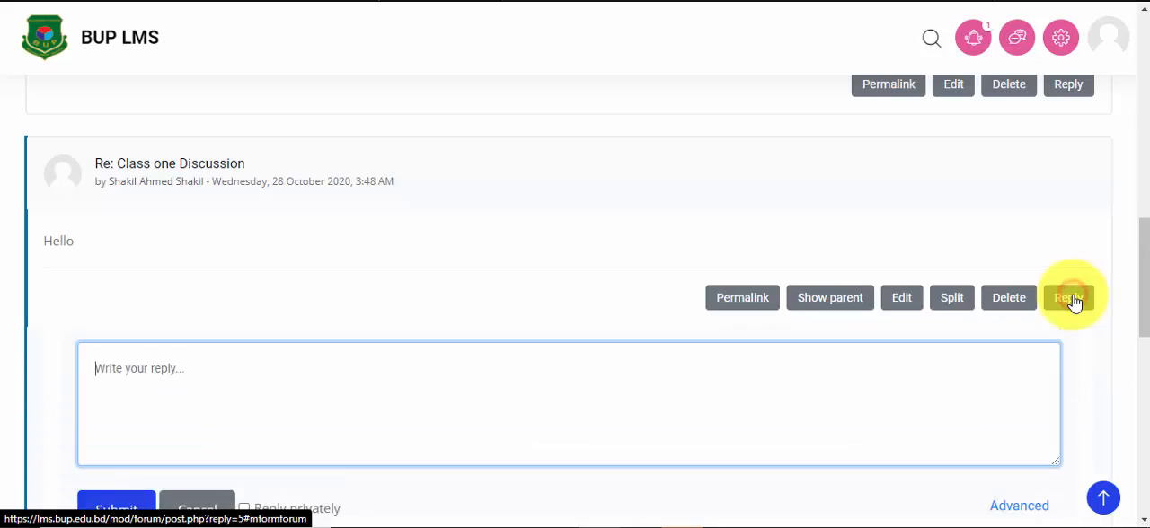
scroll(647, 357, "down", 2)
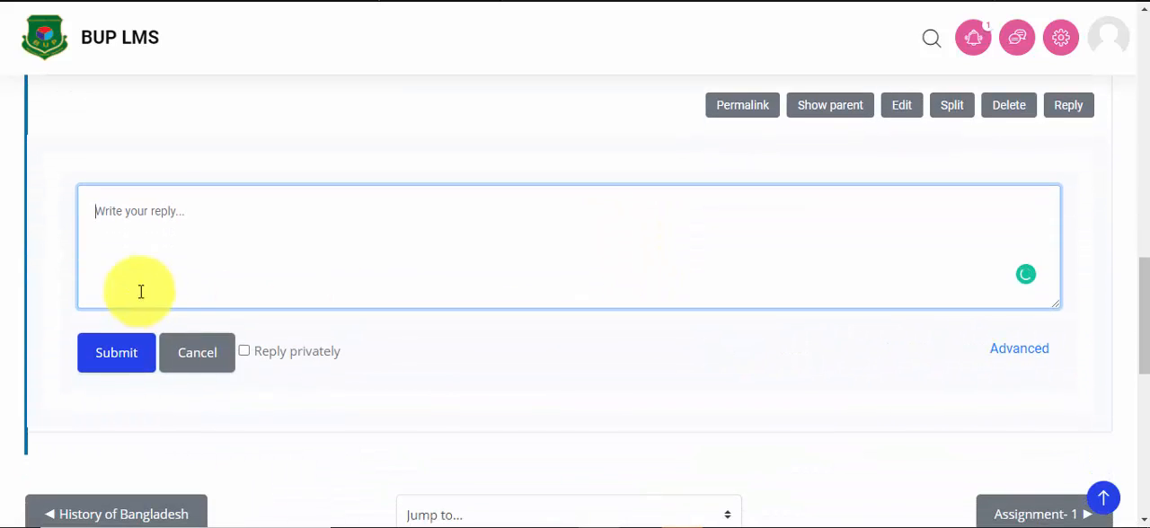
left_click(1015, 350)
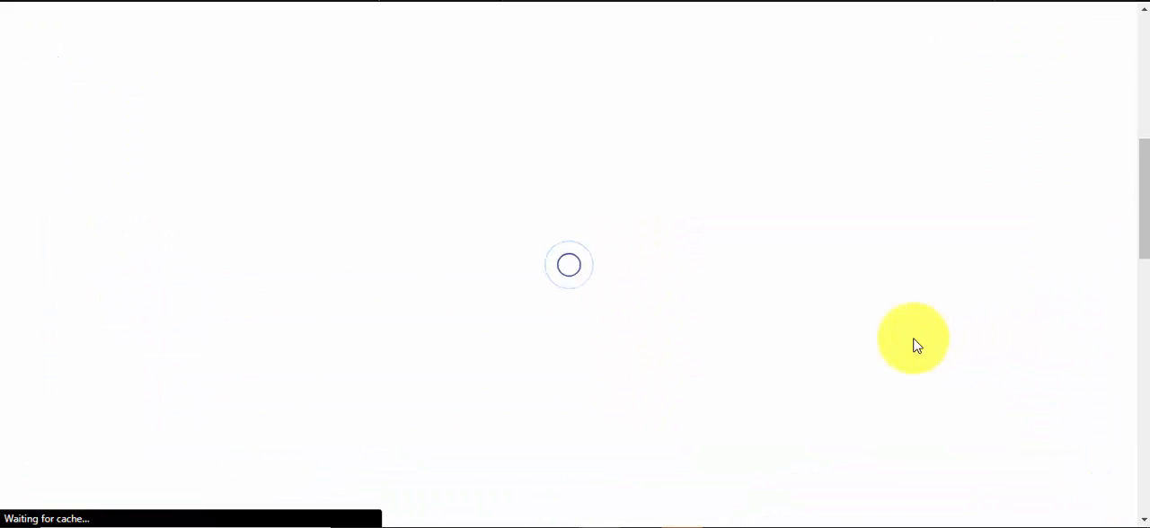
Step: Upload Demo 2.docx as an attachment to the "Hello" reply, and post the reply to the forum
scroll(663, 316, "down", 5)
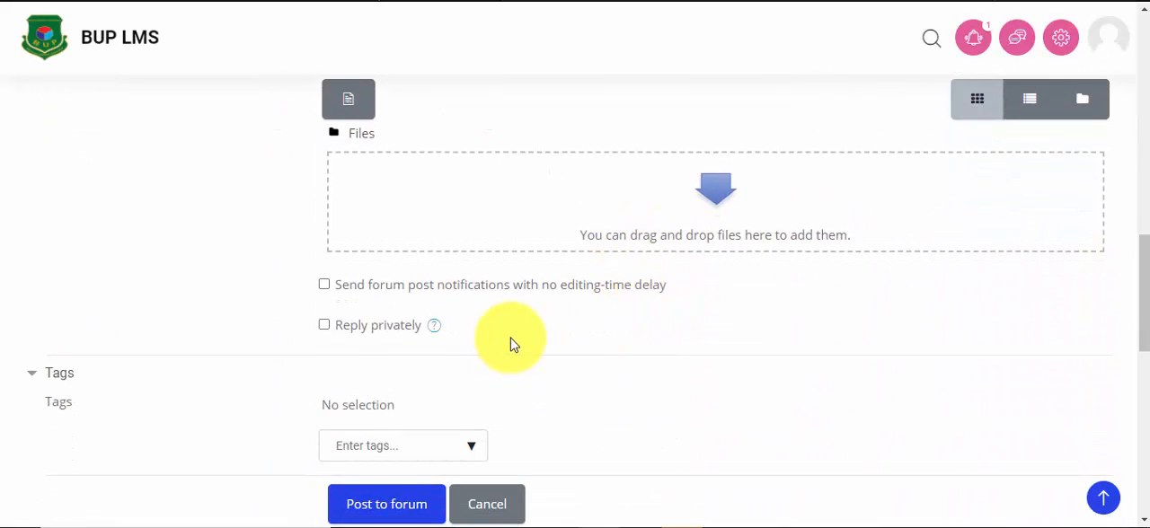
scroll(508, 337, "up", 1)
left_click(356, 192)
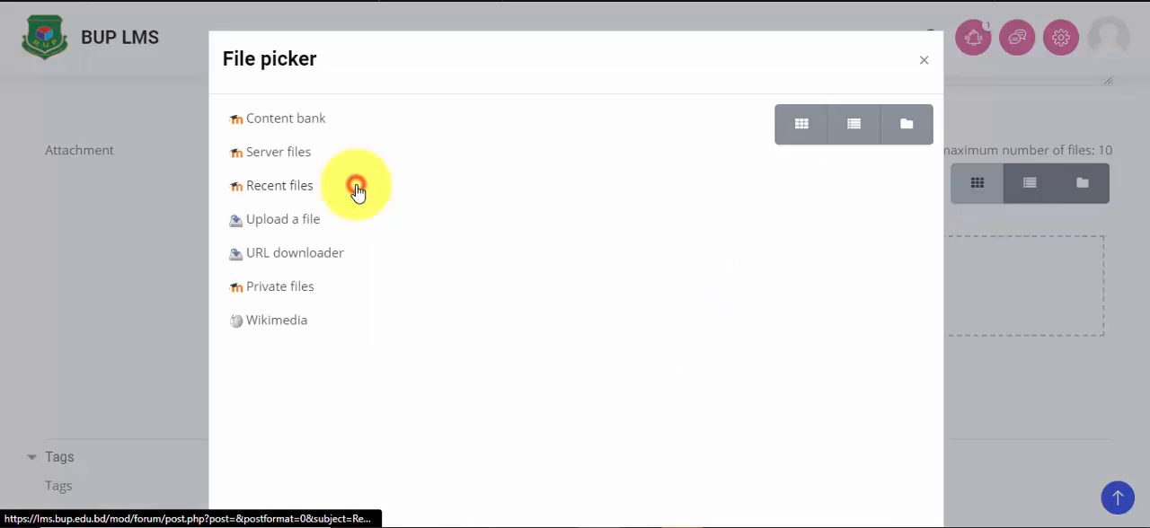
left_click(478, 210)
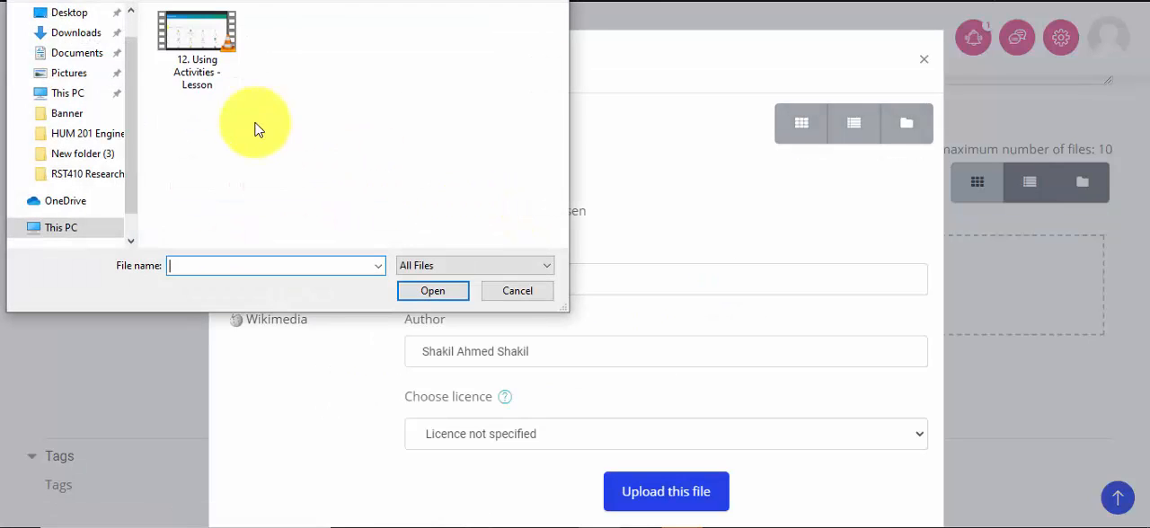
left_click(81, 33)
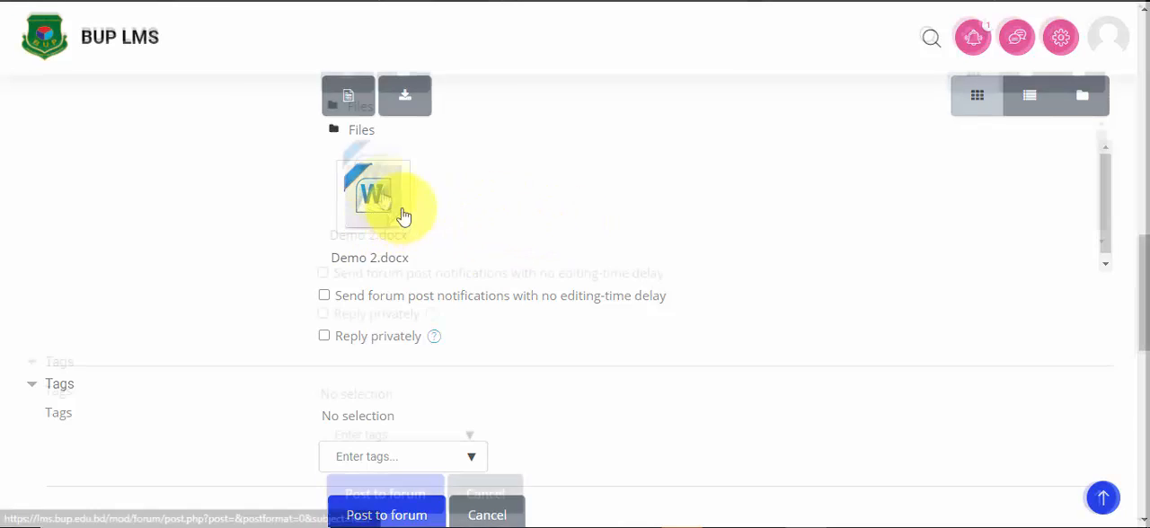
scroll(467, 233, "down", 2)
left_click(383, 413)
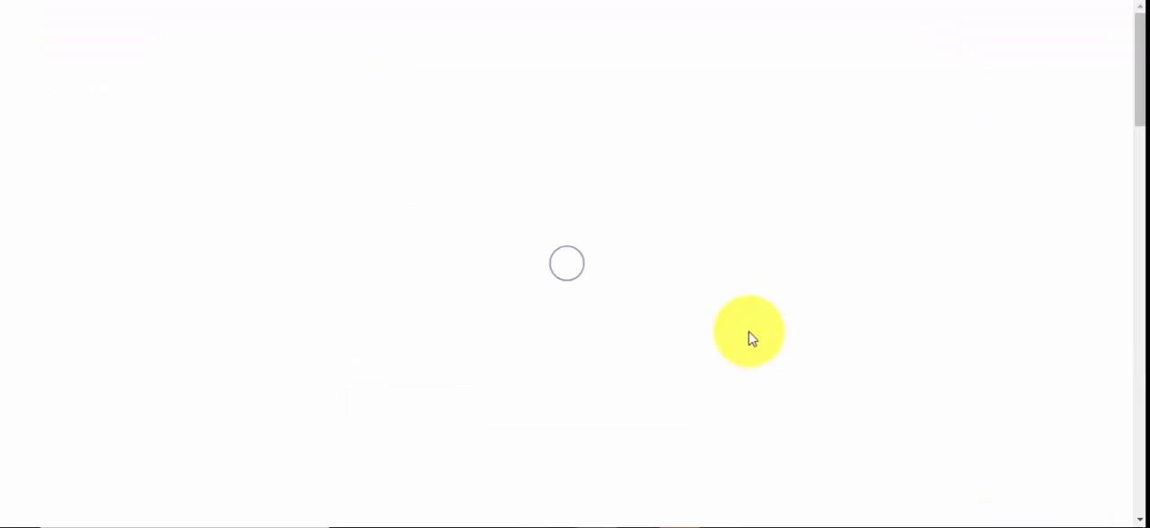
scroll(587, 293, "up", 2)
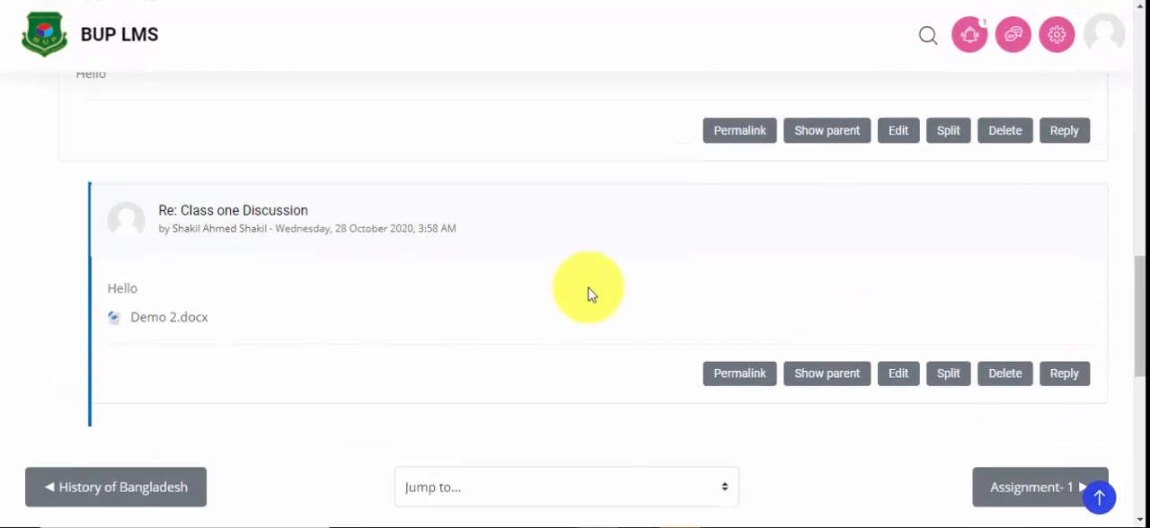